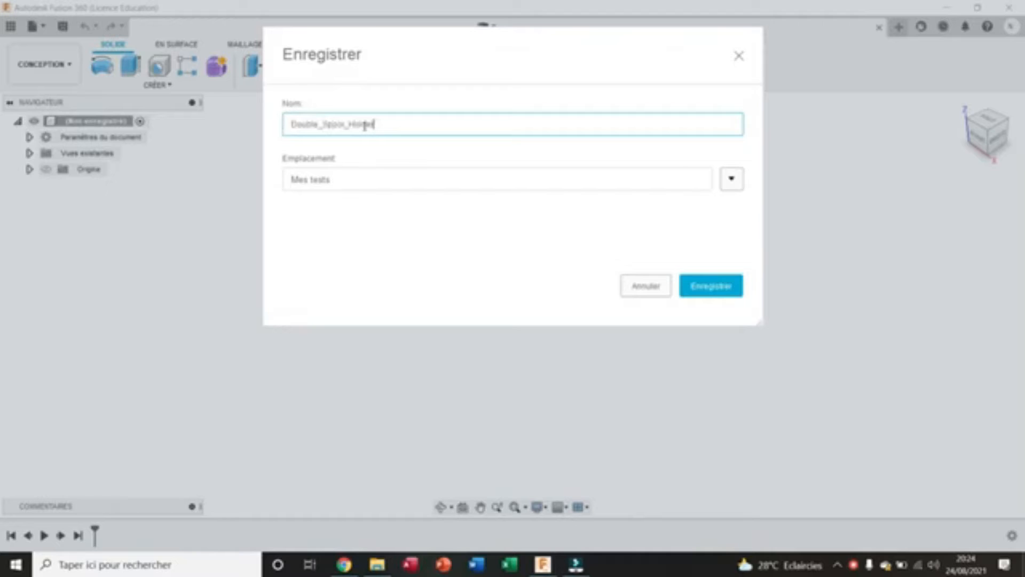
Save the design as Double_Spool_Holder in Mes tests and create an internal standard component named tube_1.
left_click(718, 293)
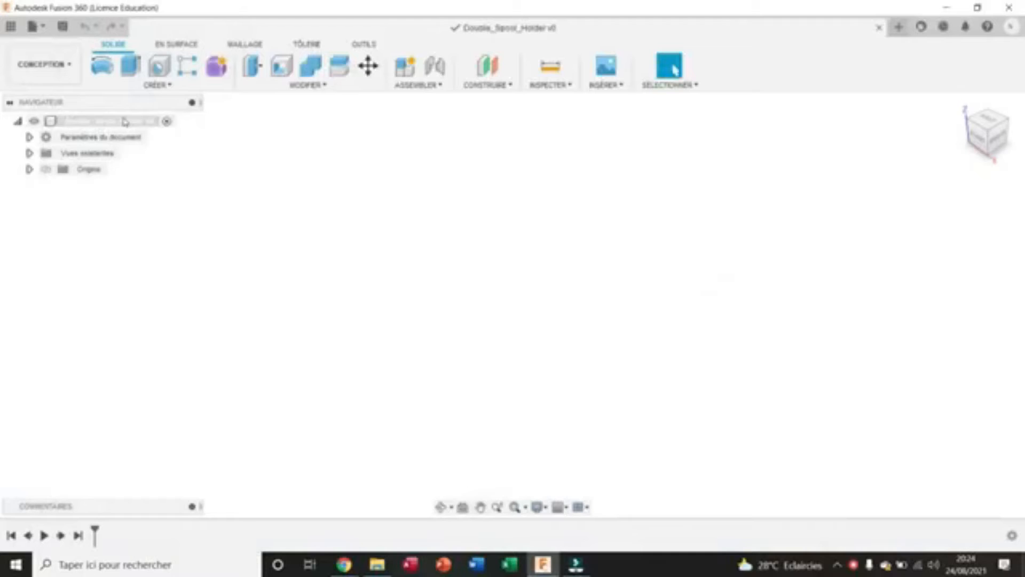
right_click(110, 122)
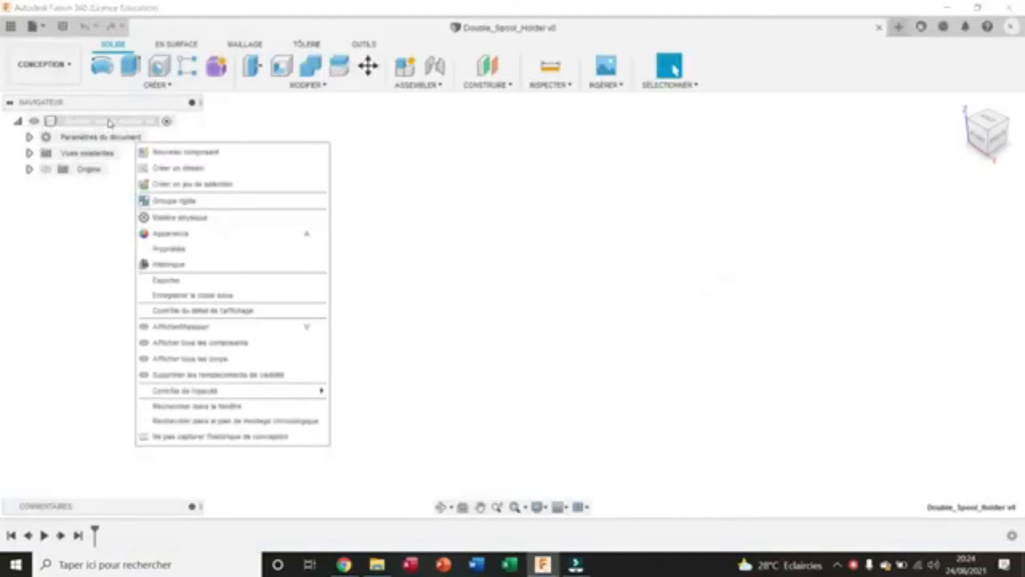
left_click(177, 152)
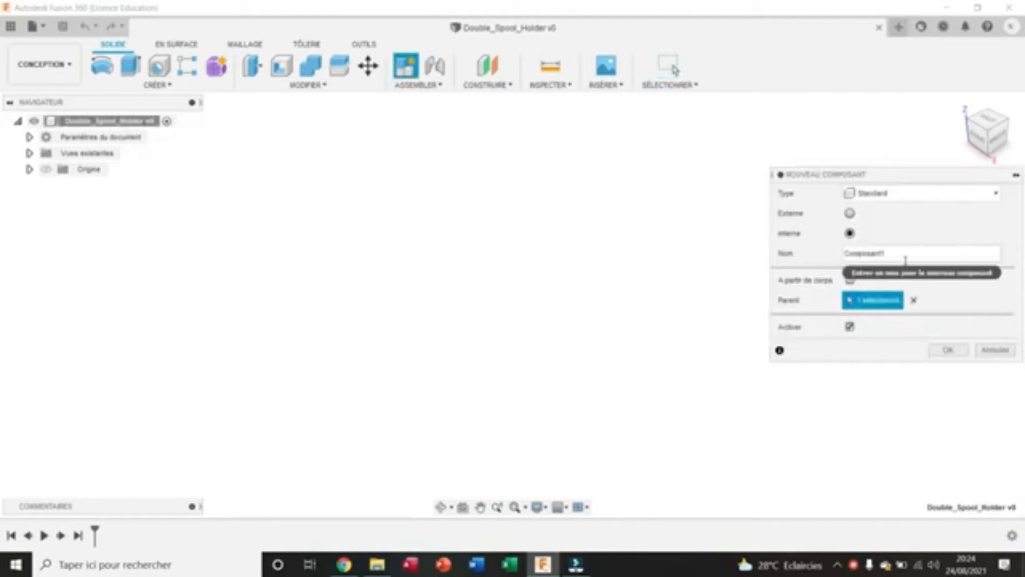
left_click_drag(875, 254, 783, 257)
type("tube_1")
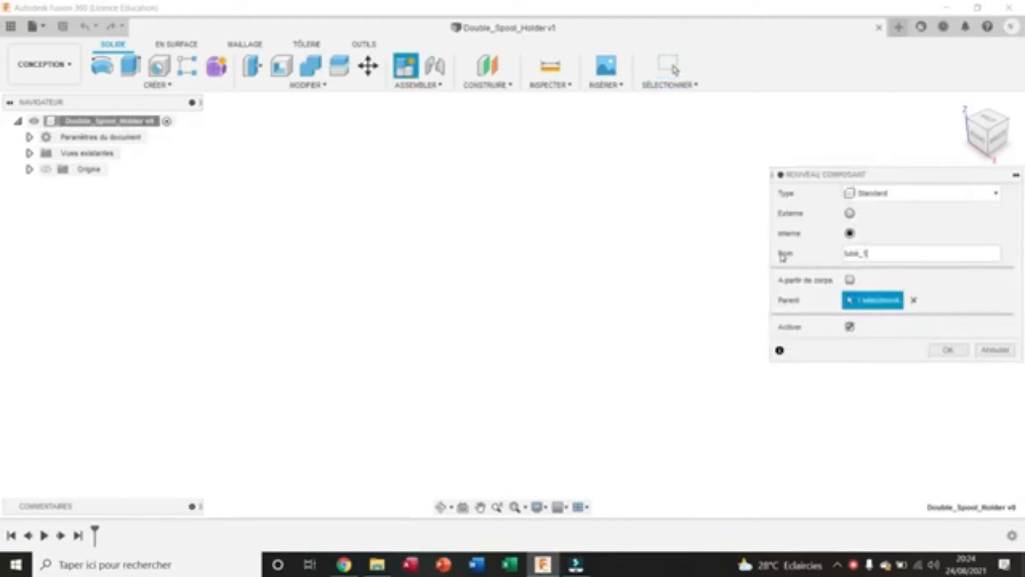
left_click(943, 349)
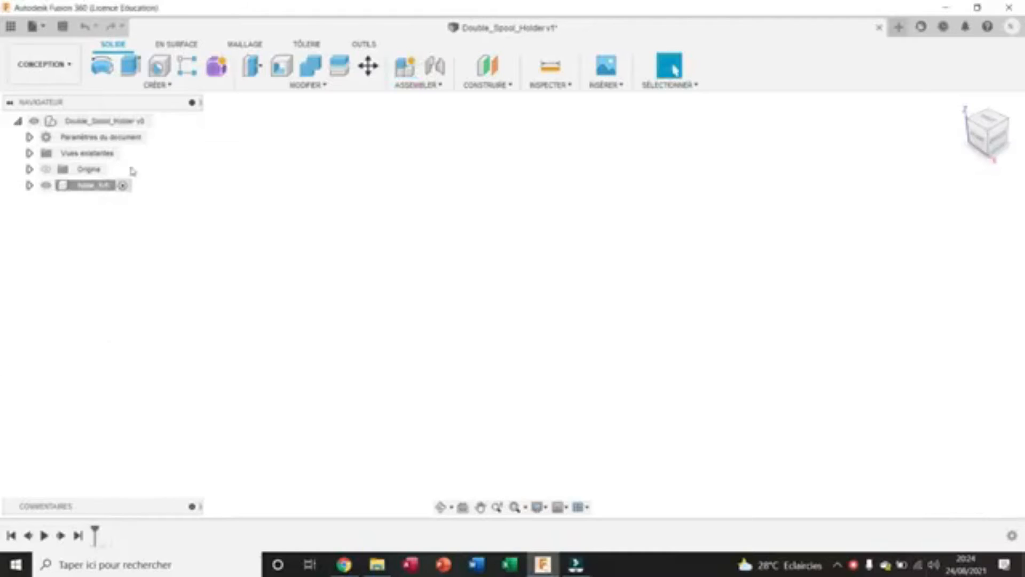
Start a new sketch in the tube_1 component on the front (XZ) origin plane.
left_click(170, 87)
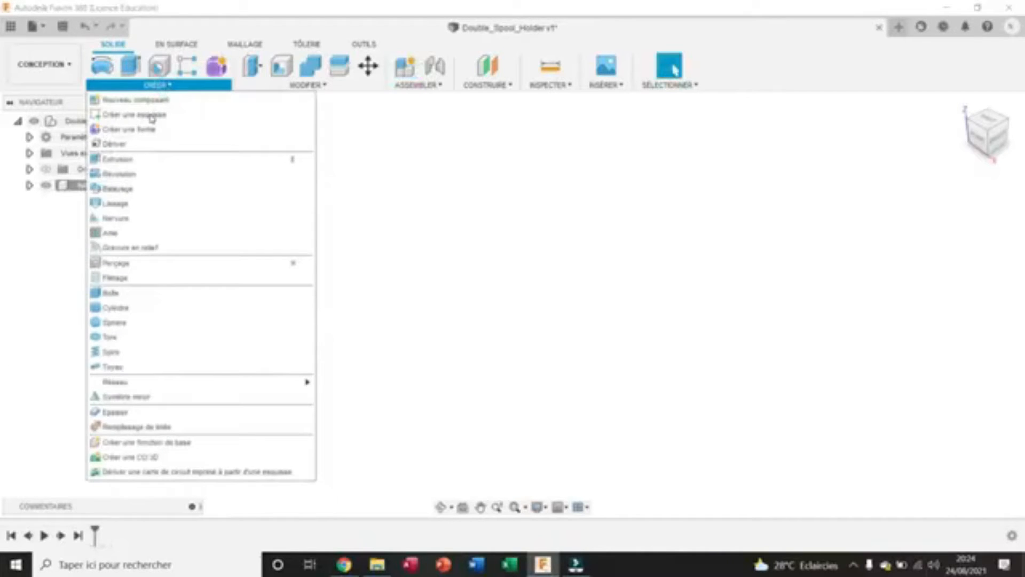
left_click(152, 115)
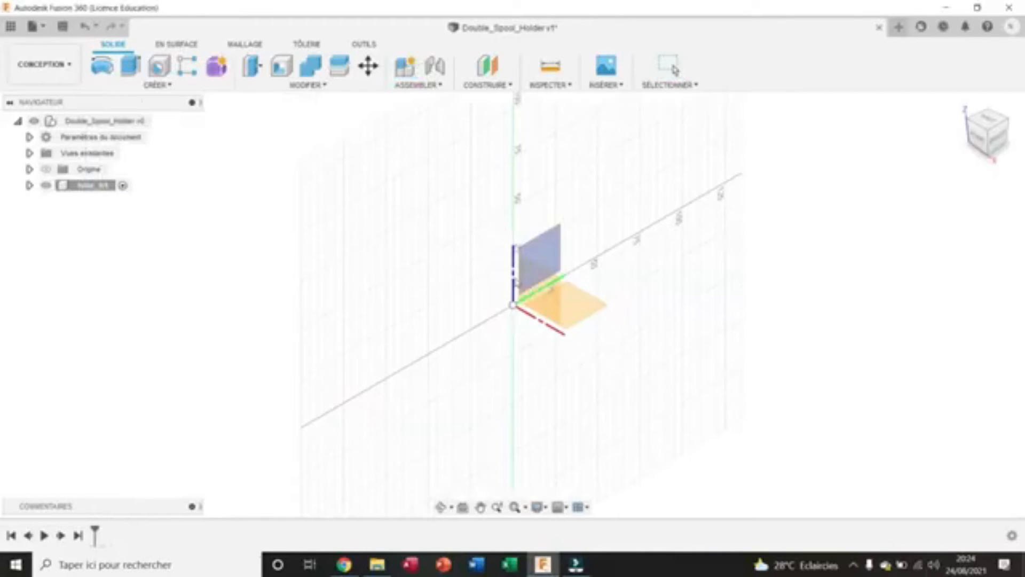
left_click(528, 279)
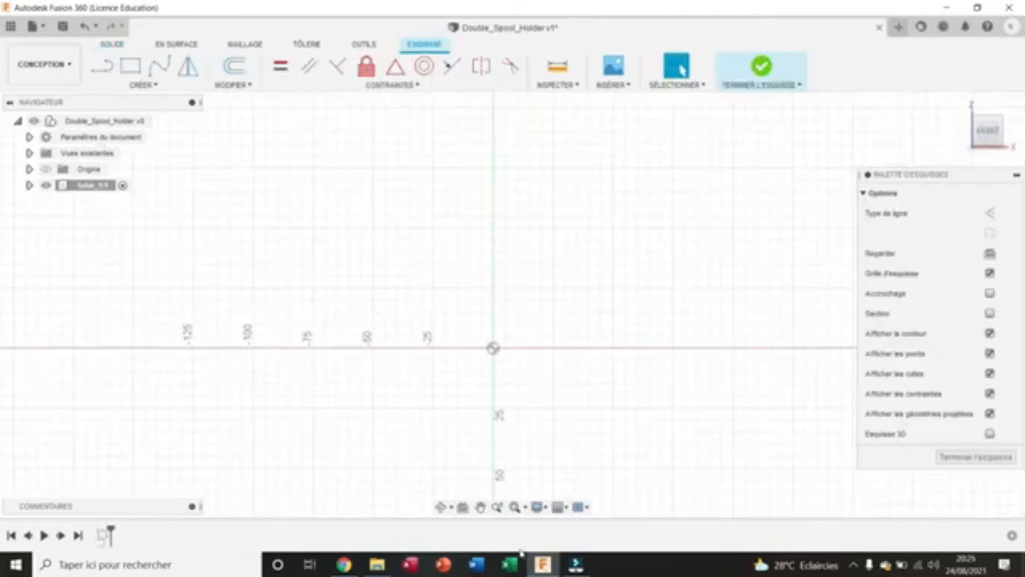
Draw the profile's inner vertical edge about 111 mm tall from near the horizontal axis, continuing with the top edge, groove and short neck.
left_click(480, 507)
left_click_drag(538, 444, 340, 473)
key("Escape")
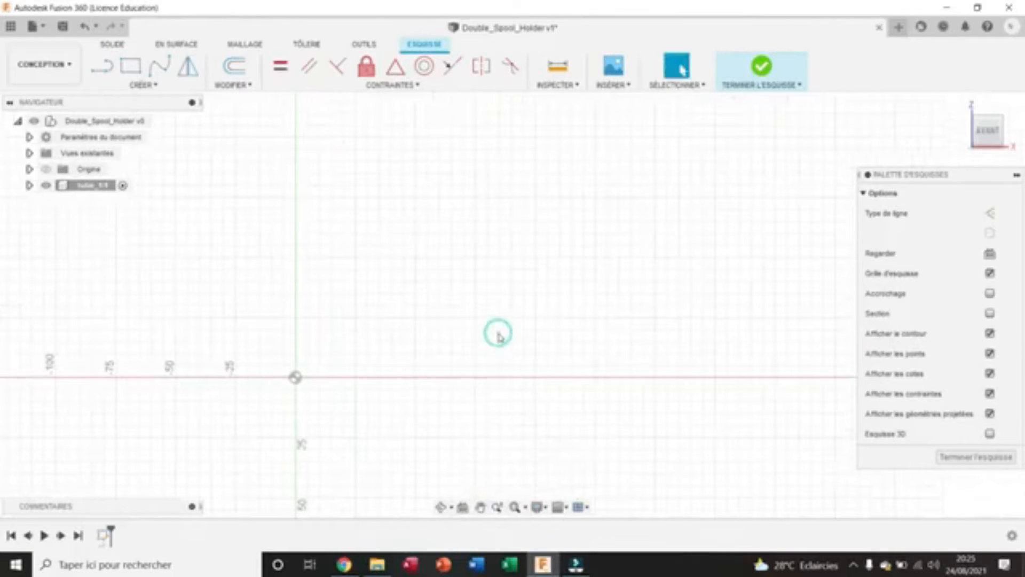
left_click(103, 68)
left_click(386, 378)
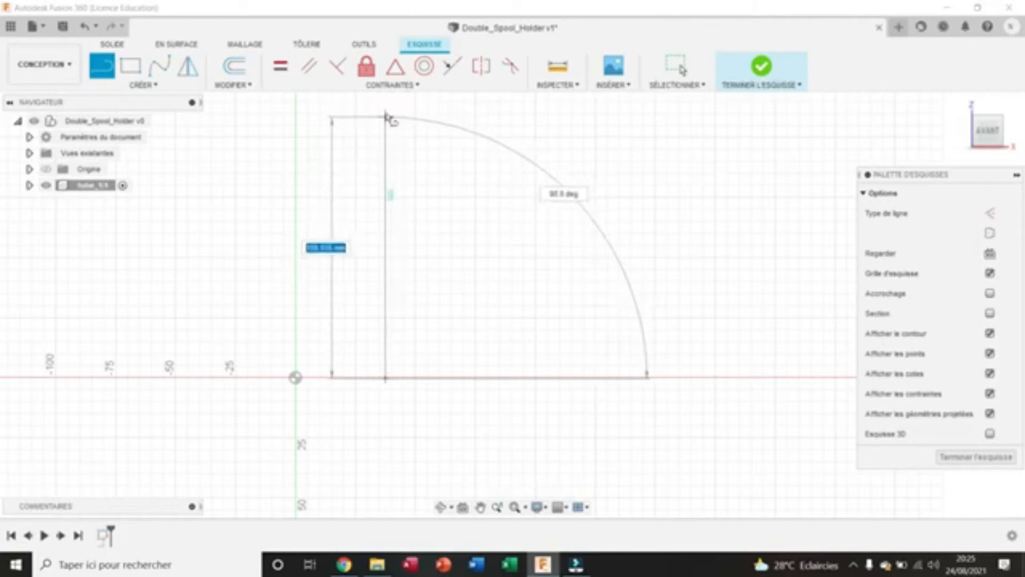
left_click(387, 112)
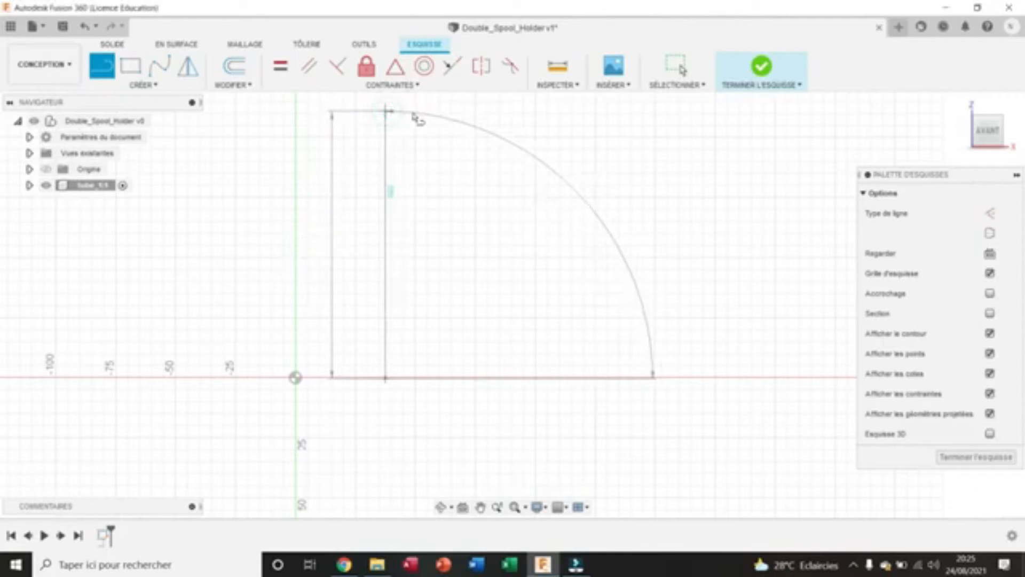
left_click(472, 112)
left_click(471, 131)
left_click(441, 133)
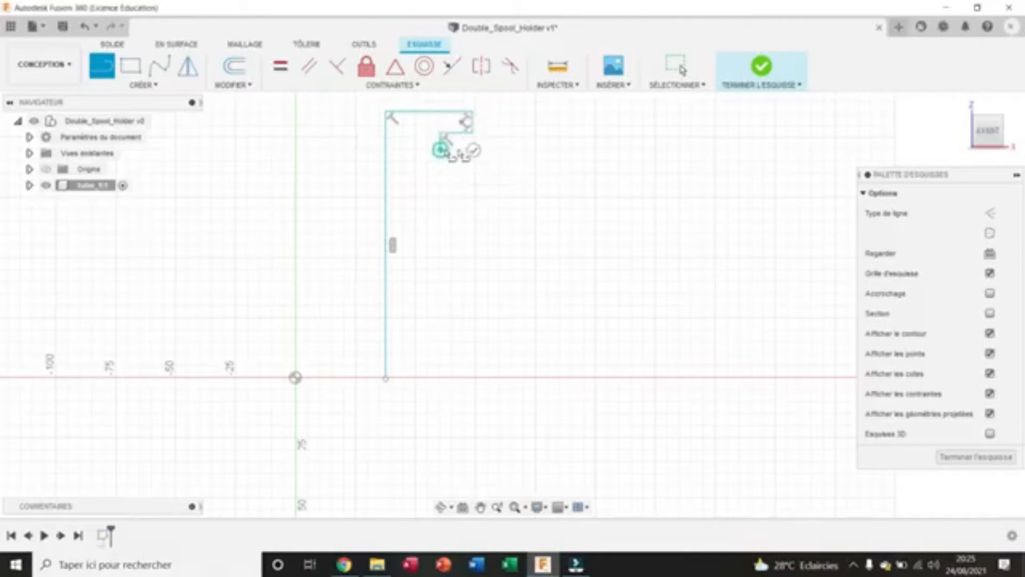
left_click(464, 150)
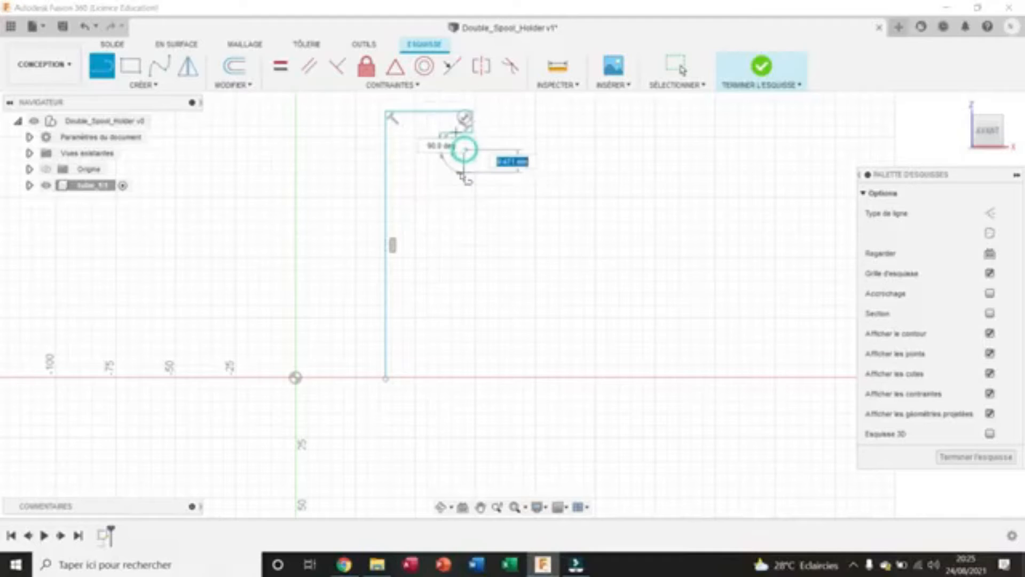
left_click(463, 173)
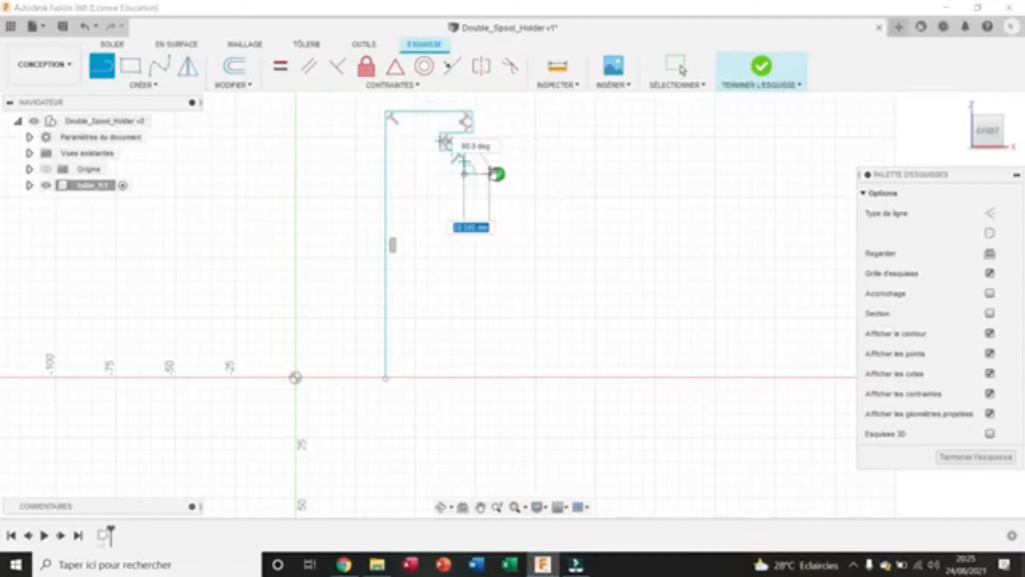
Continue the profile with an upper flange, a long outer wall and a bottom flange, closing it at the starting point.
left_click(516, 174)
left_click(516, 201)
left_click(465, 201)
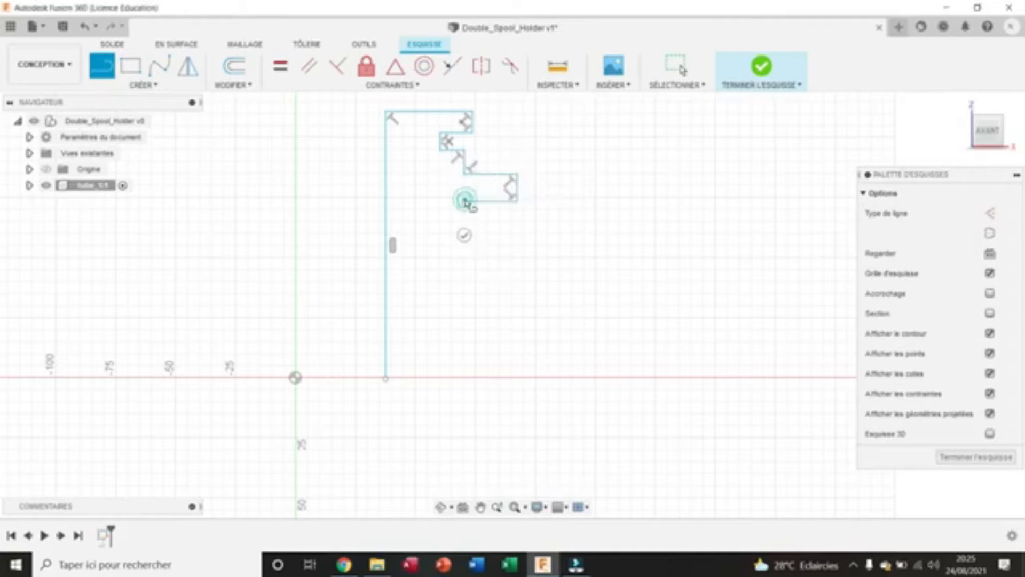
left_click(465, 353)
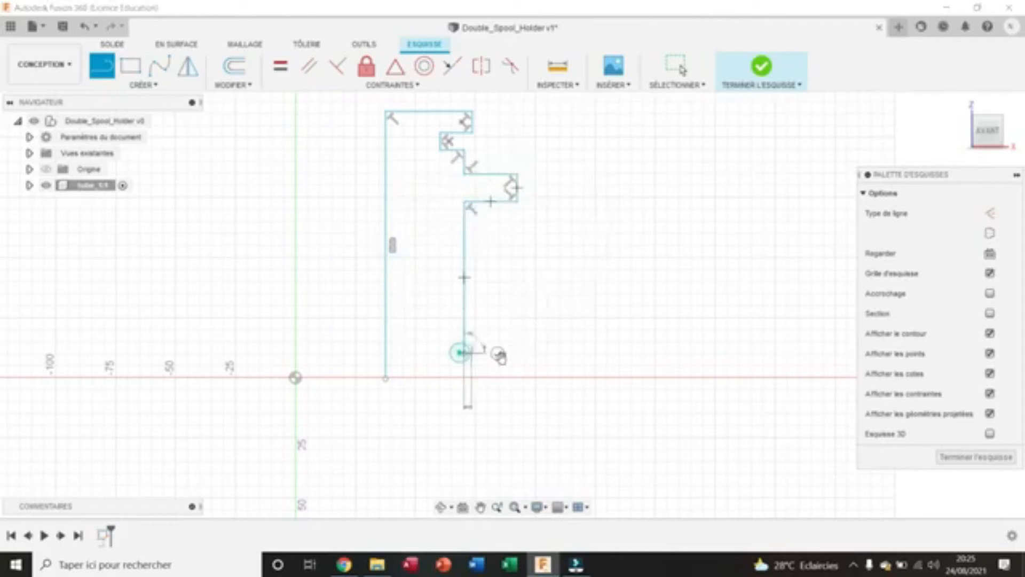
left_click(522, 355)
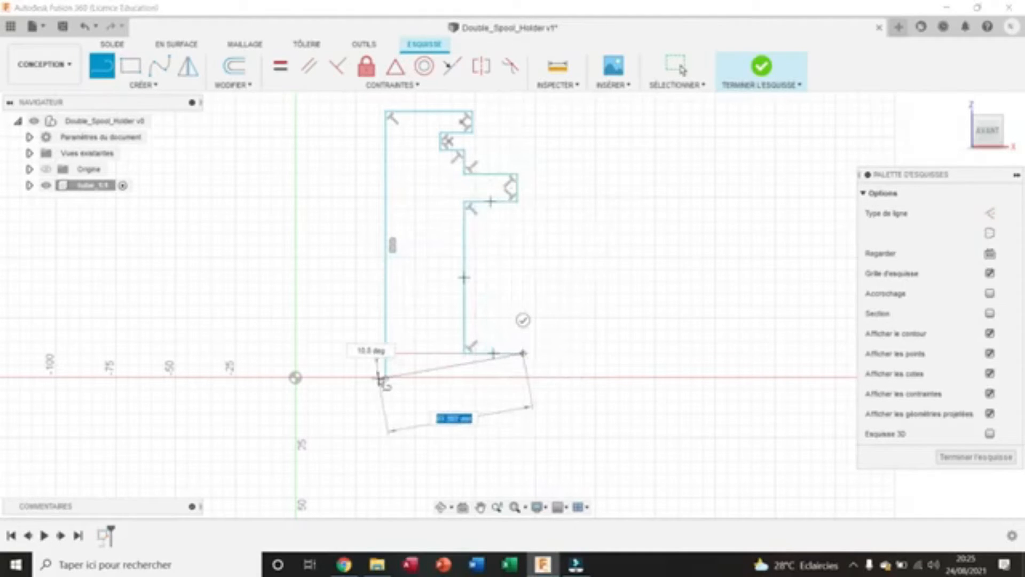
left_click(522, 378)
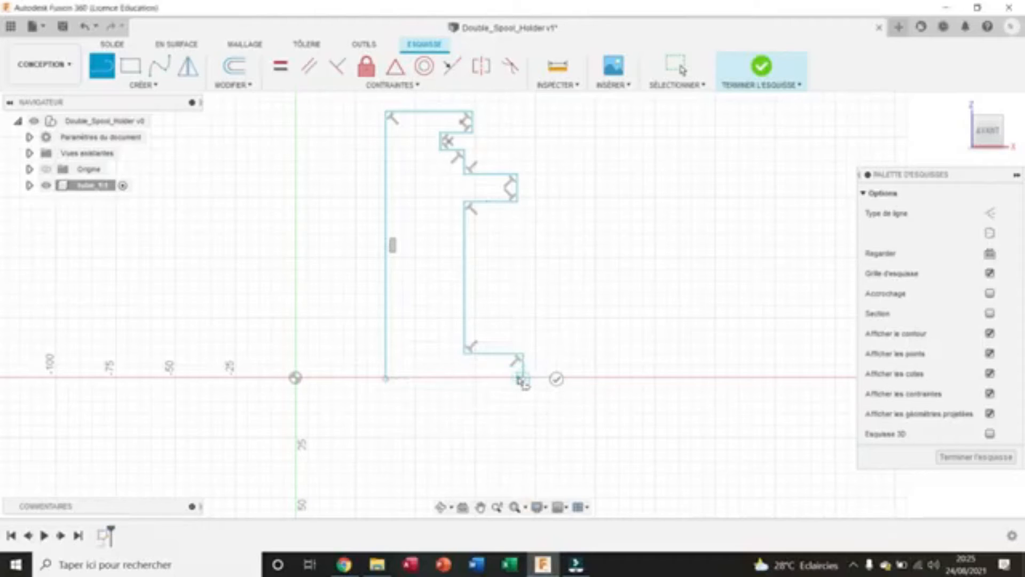
left_click(386, 378)
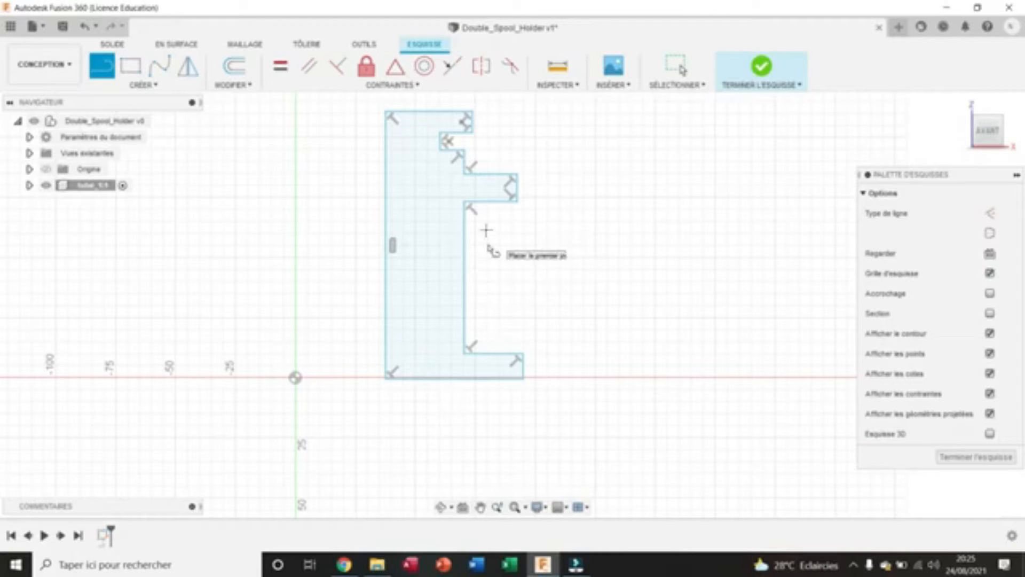
Constrain the profile's bottom edge coincident with the sketch origin.
left_click(401, 87)
left_click(314, 116)
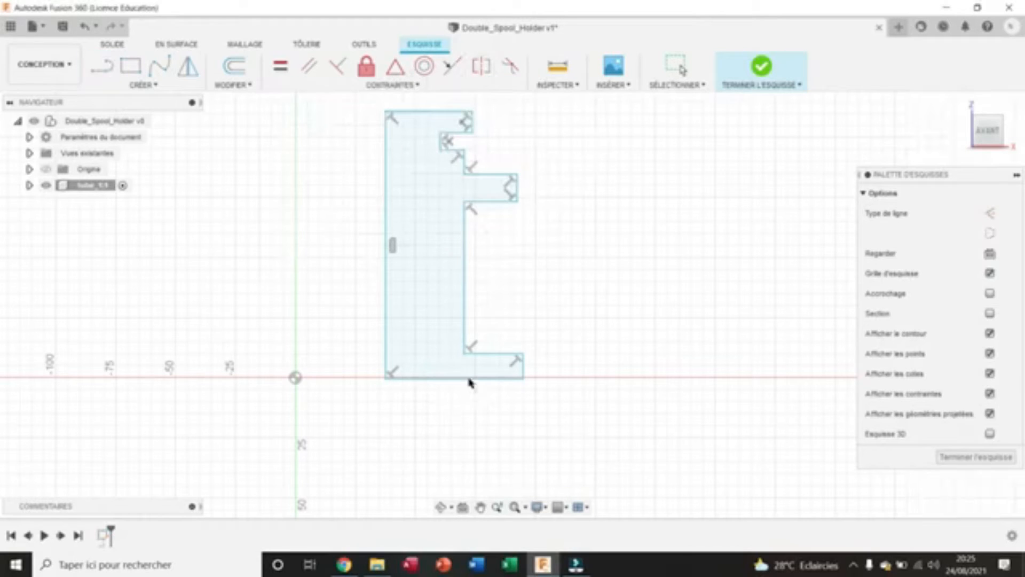
left_click(449, 379)
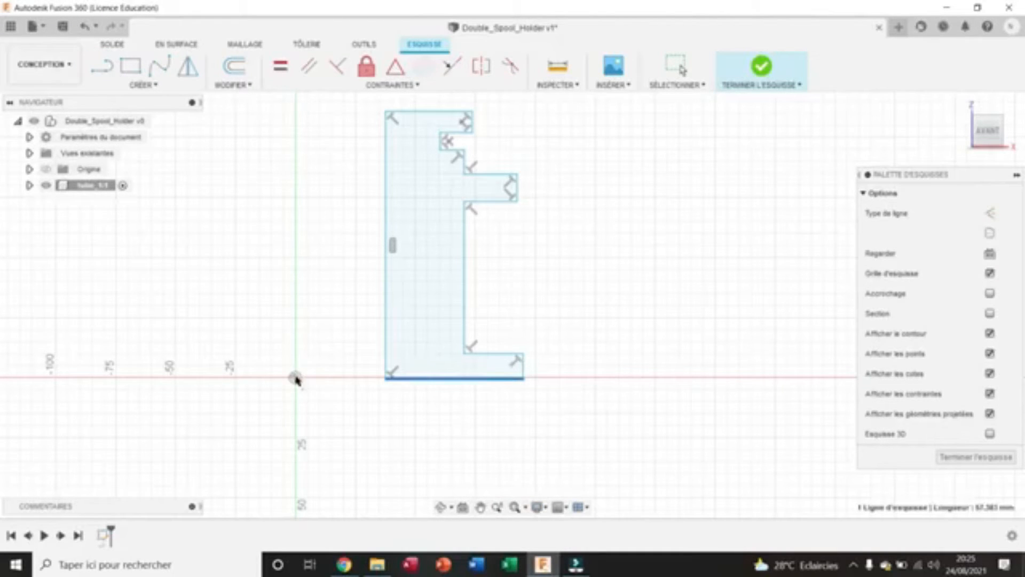
left_click(295, 379)
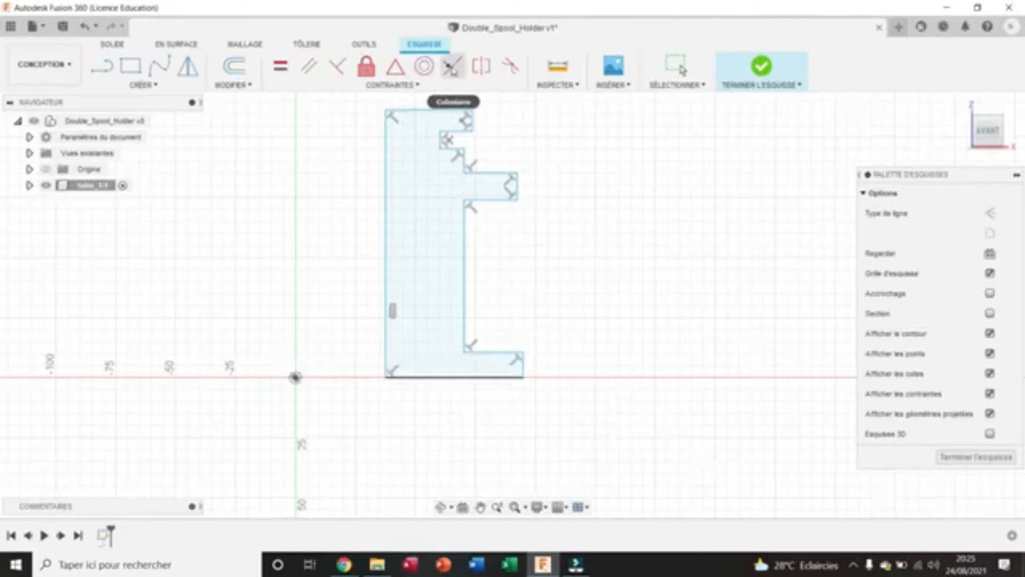
Make the top lip's outer edge, short neck and long outer wall collinear, and the two flanges' outer edges collinear with each other.
left_click(452, 67)
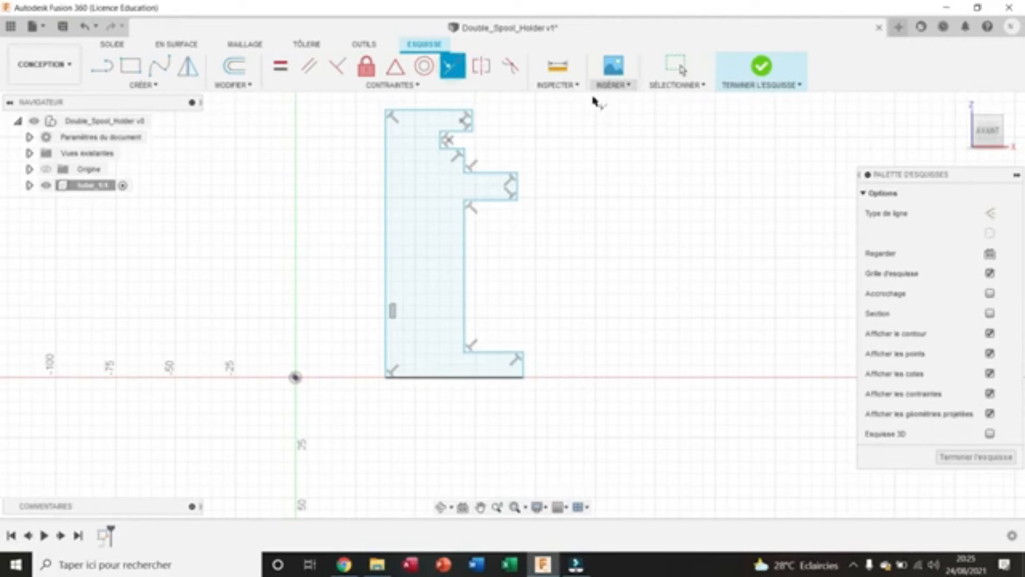
left_click(472, 120)
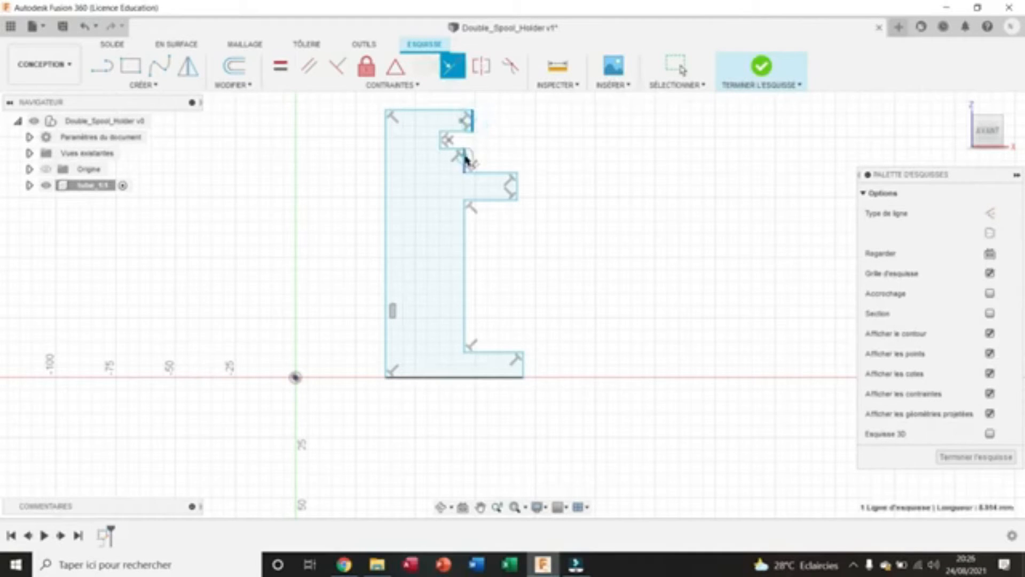
left_click(467, 159)
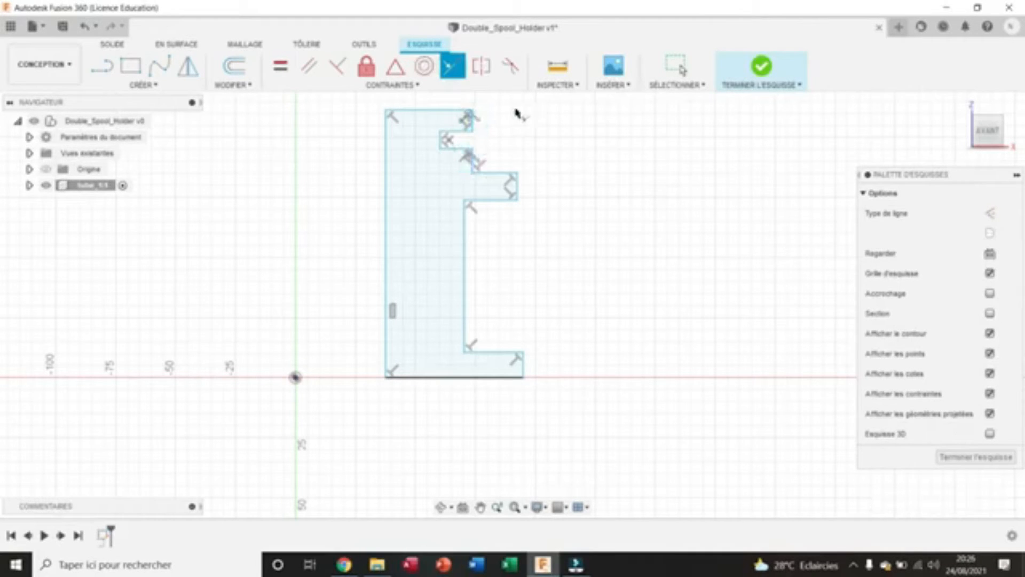
left_click(473, 163)
left_click(467, 258)
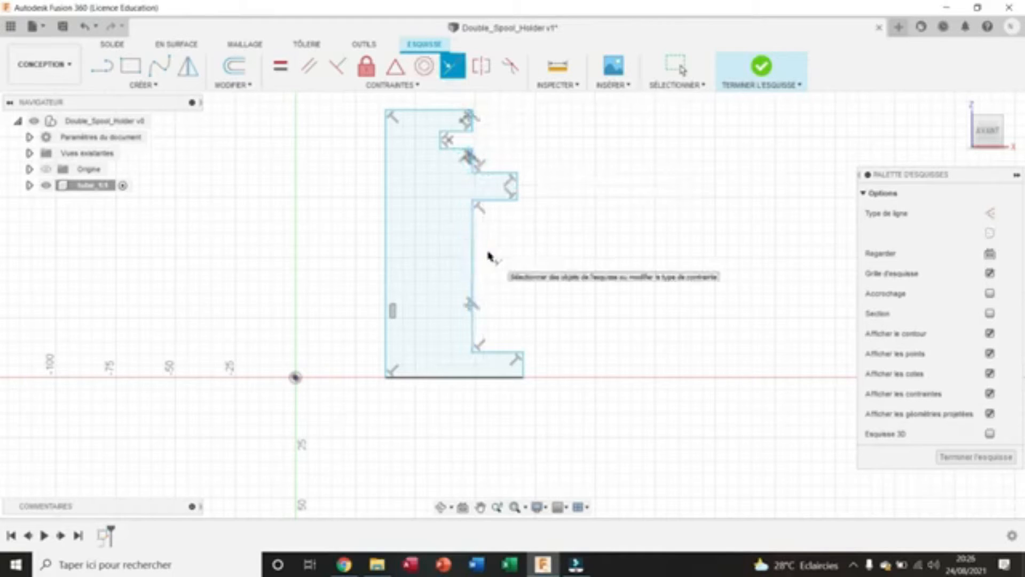
left_click(517, 189)
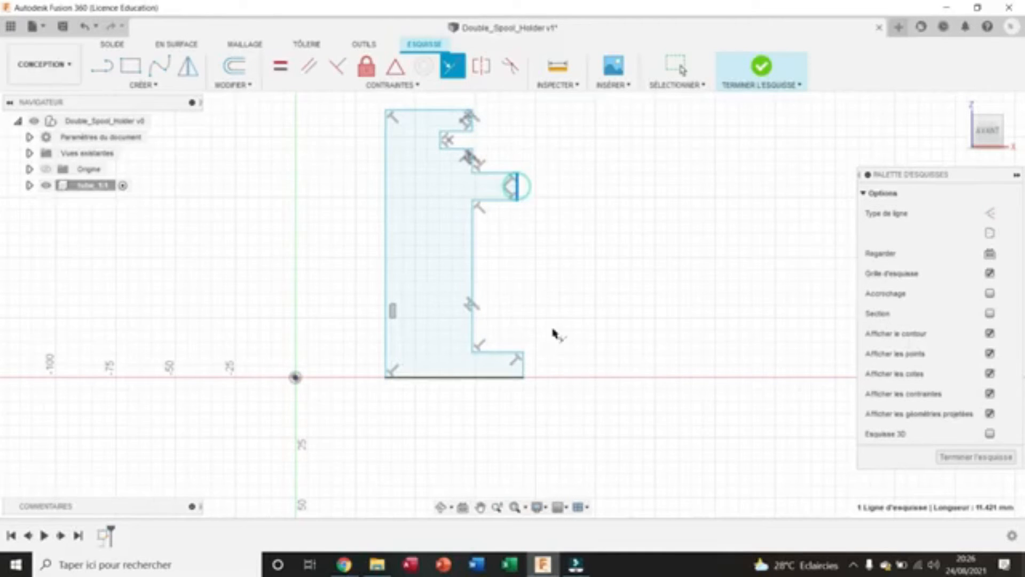
left_click(524, 364)
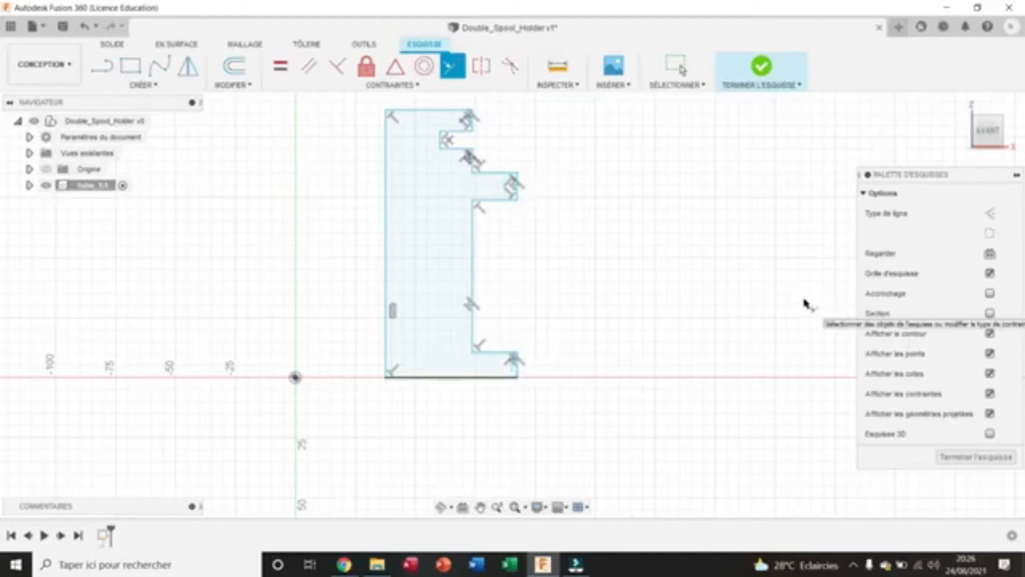
key("Escape")
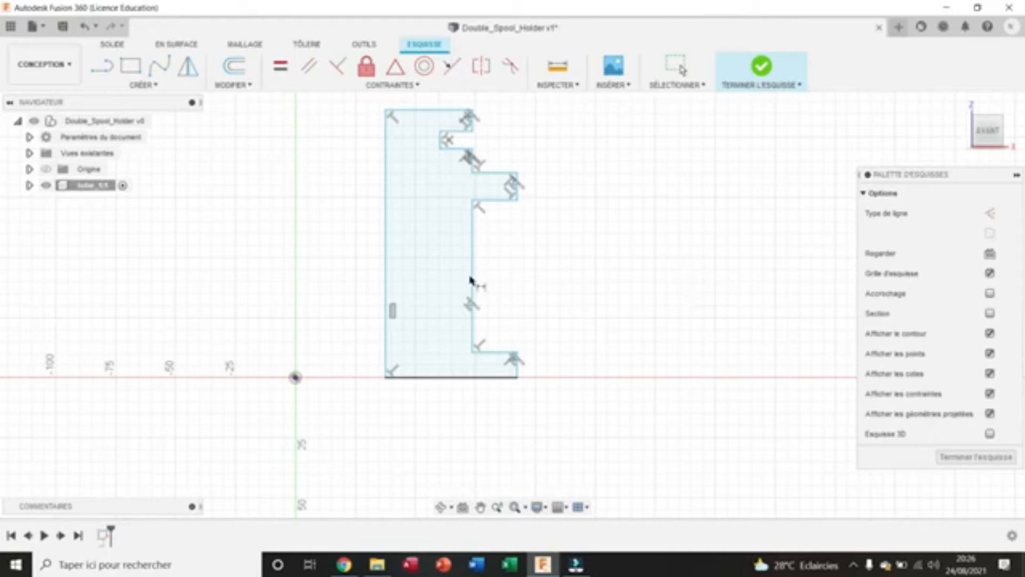
Dimension the profile's inner vertical edge at 6.90 mm from the origin.
left_click(385, 292)
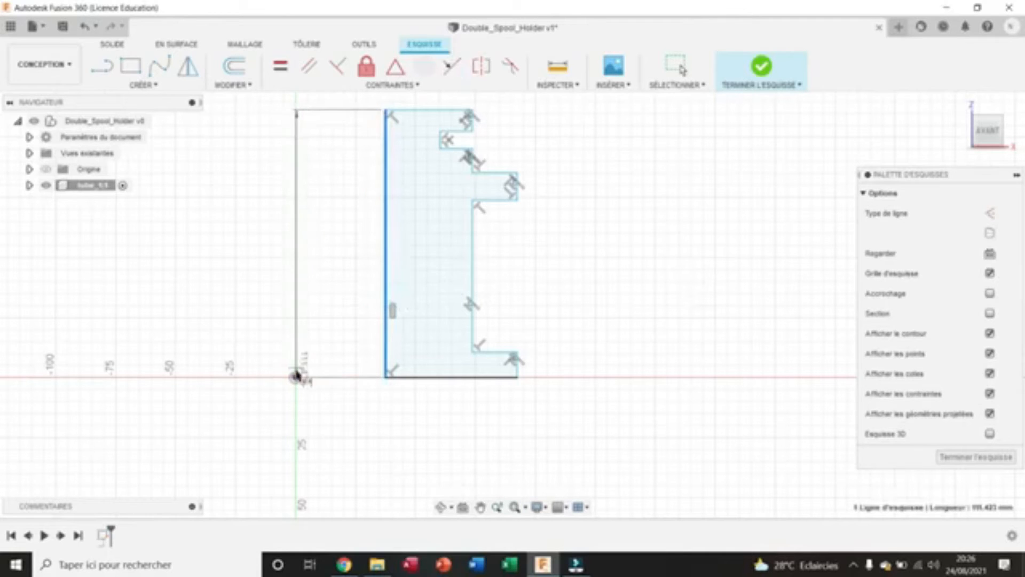
left_click(295, 377)
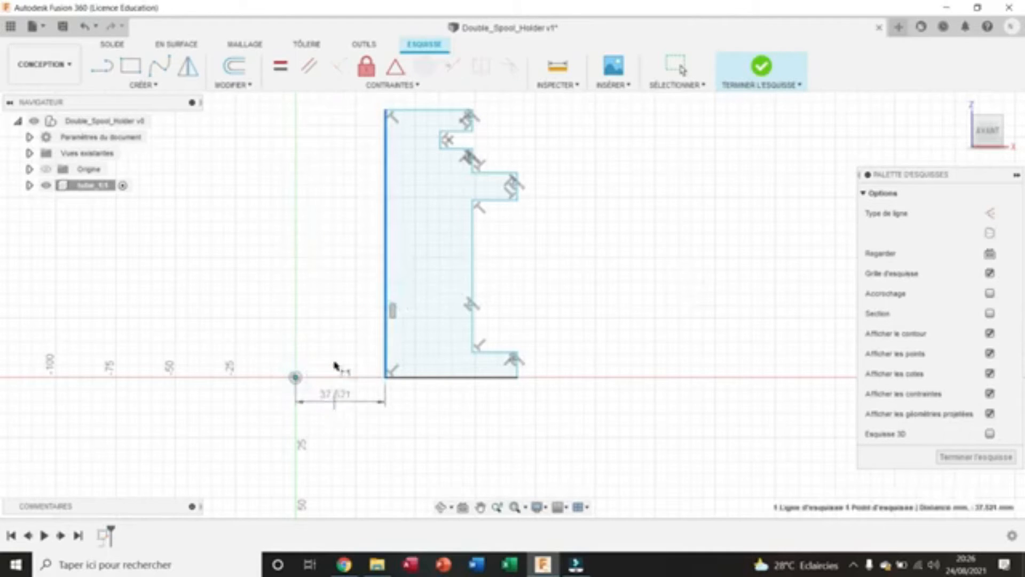
left_click(344, 276)
key("BackSpace")
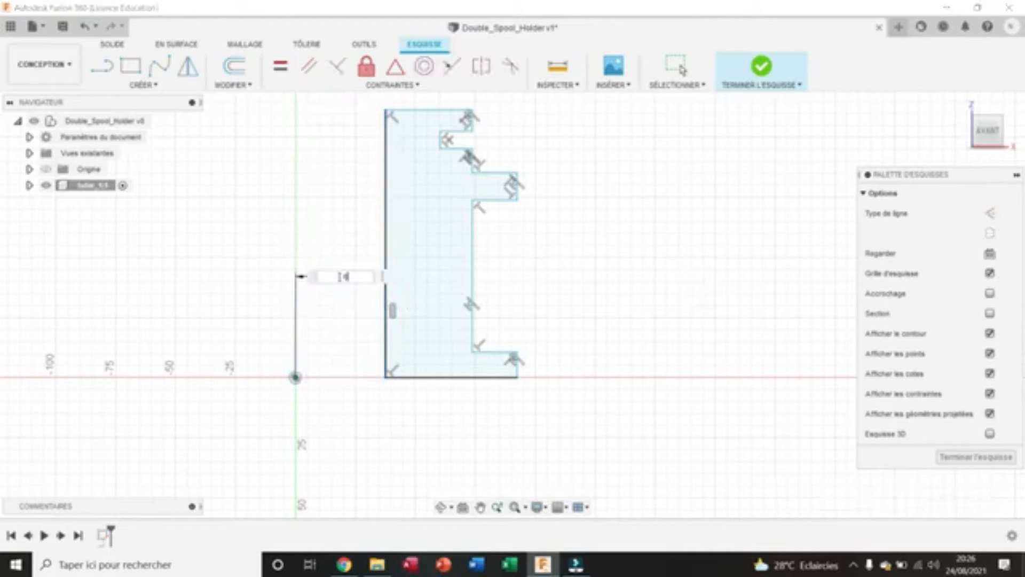
key("Return")
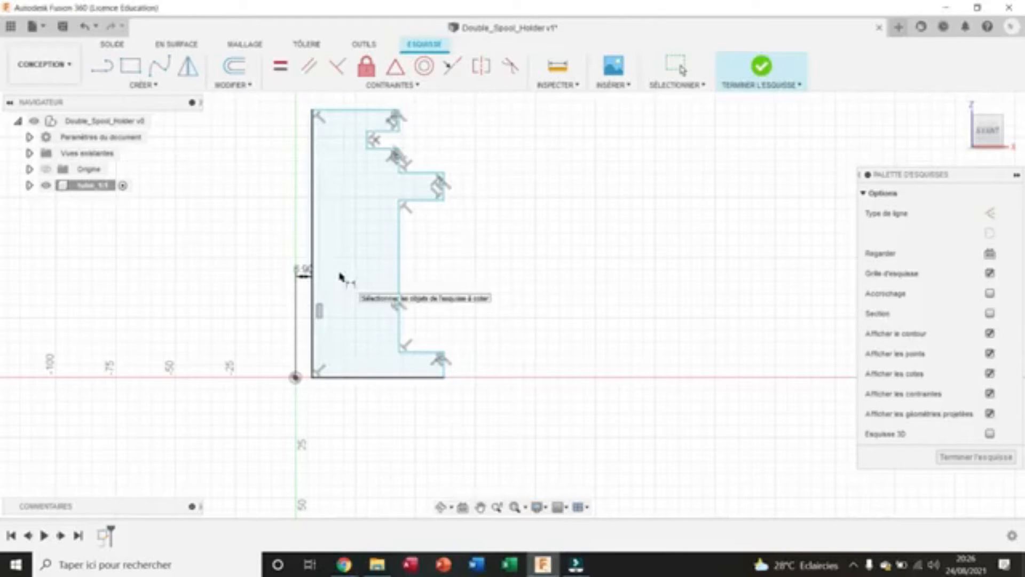
Dimension the inner vertical edge of the groove below the top lip at 10.90 mm from the sketch origin.
left_click(368, 141)
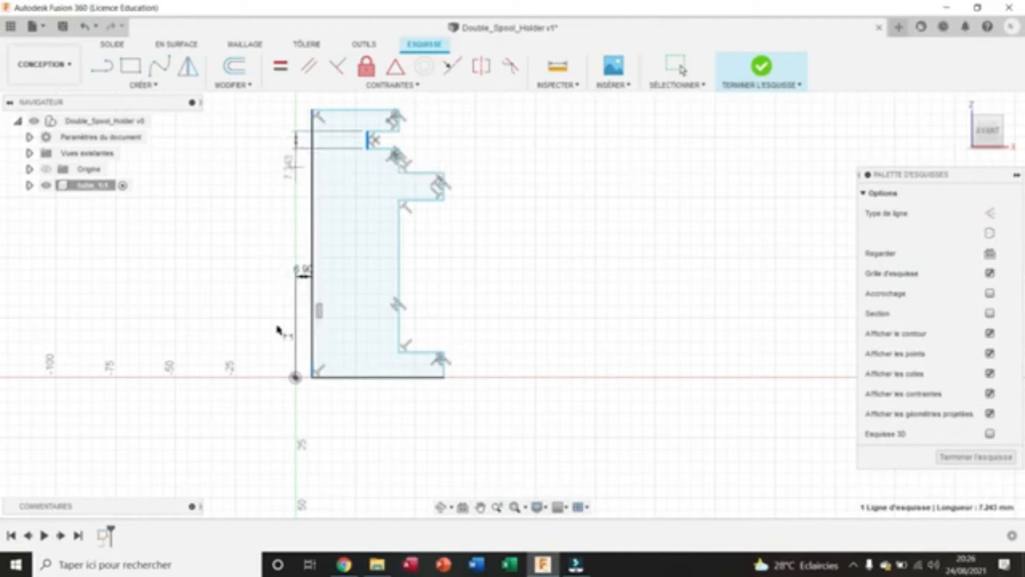
left_click(294, 377)
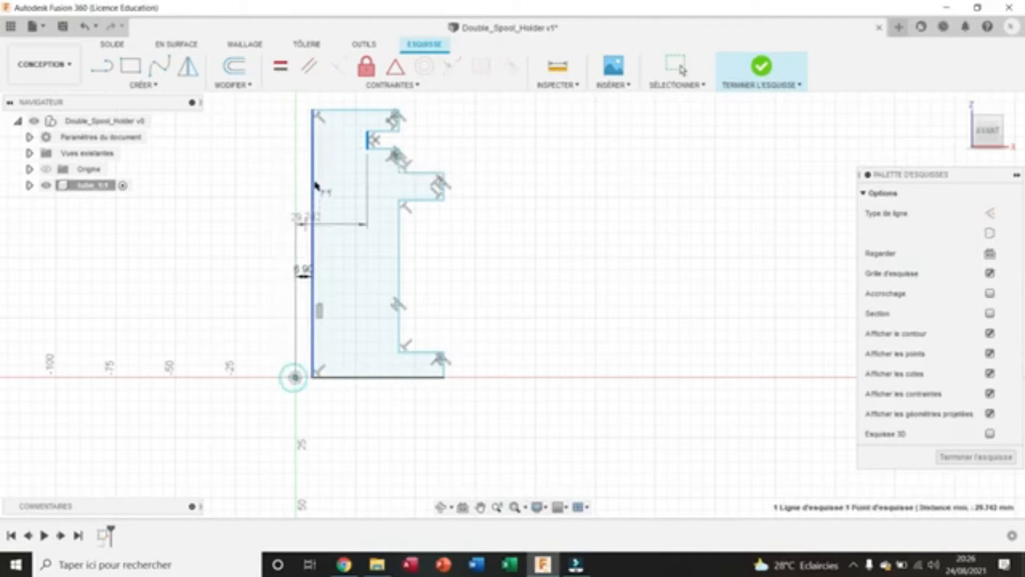
left_click(334, 139)
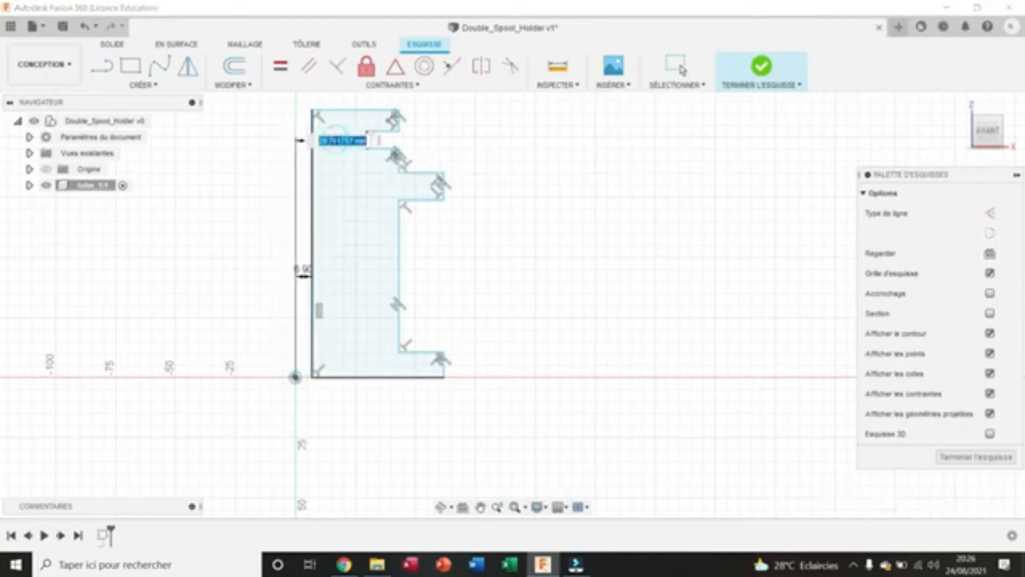
type("30")
key("Return")
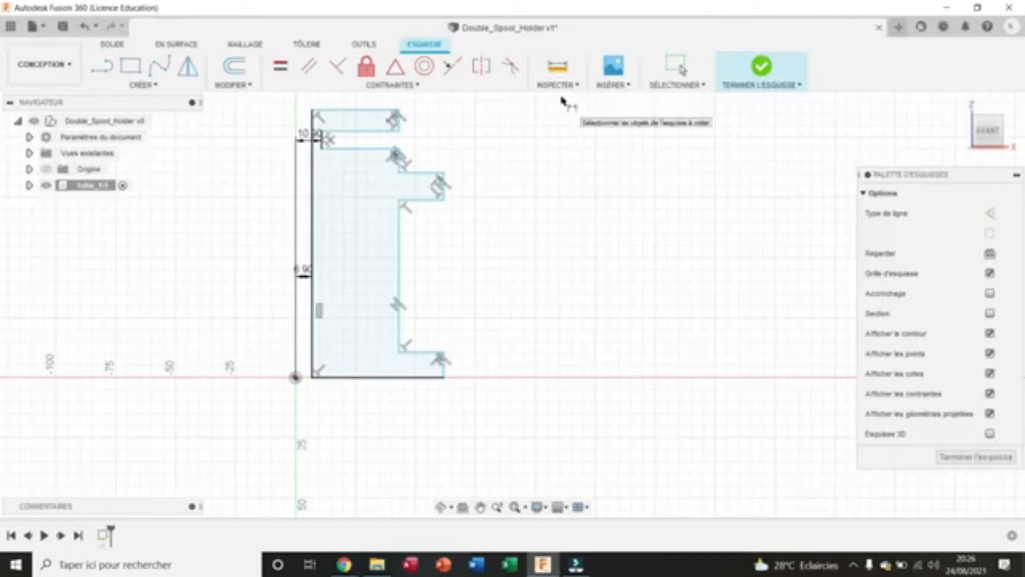
key("Escape")
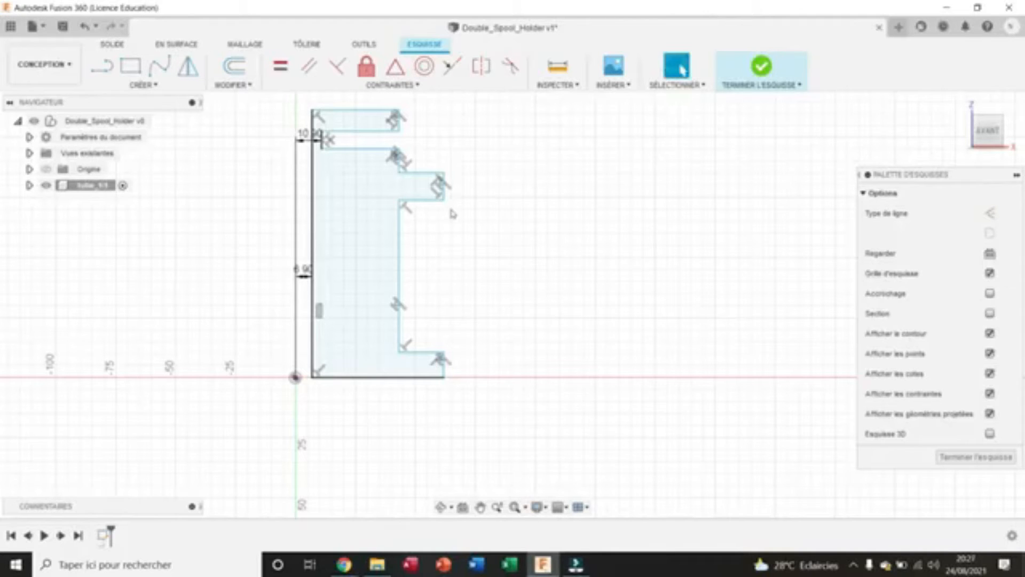
Dimension the long outer wall at 14.90 mm from the sketch origin.
key("d")
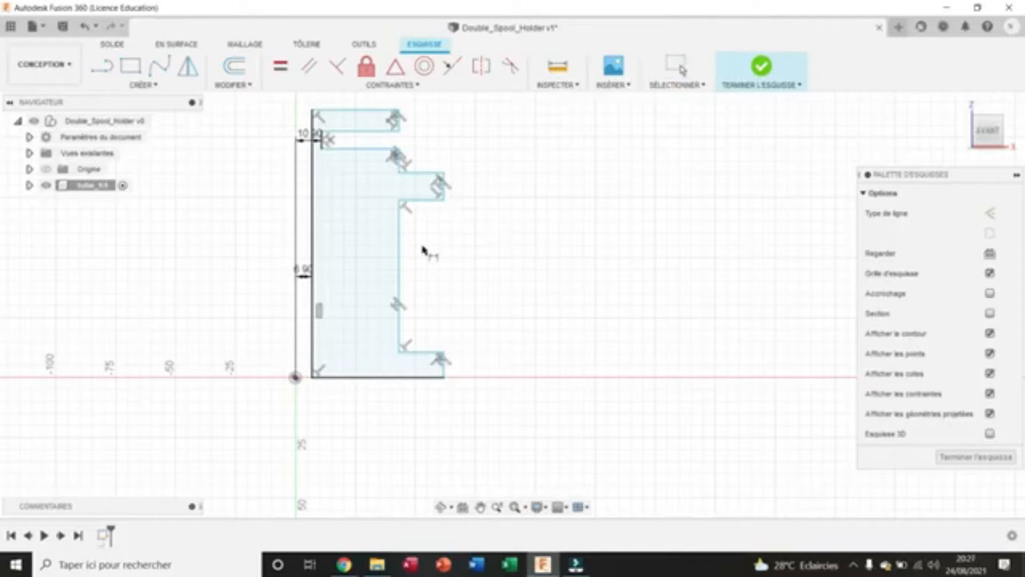
left_click(400, 248)
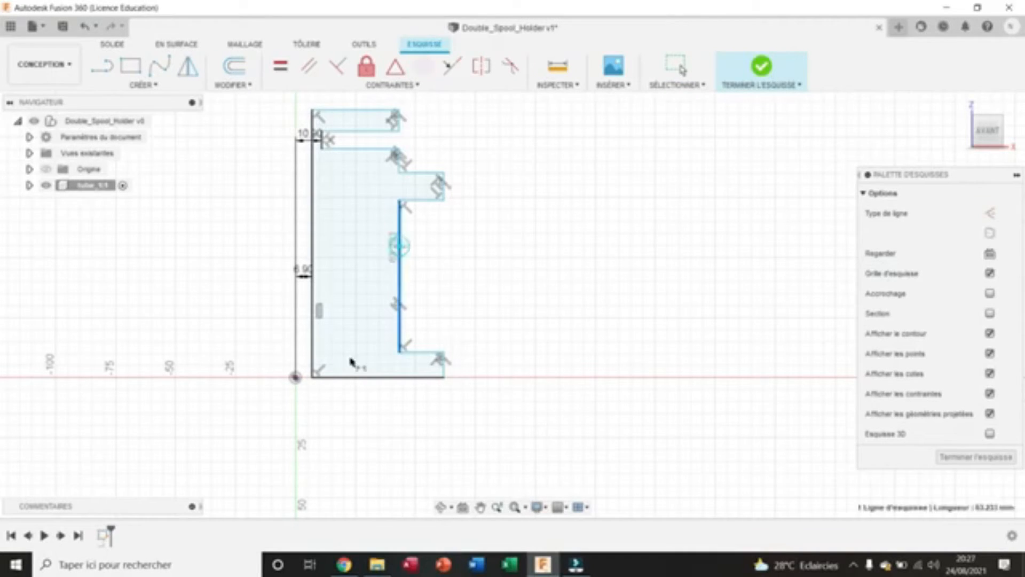
left_click(294, 379)
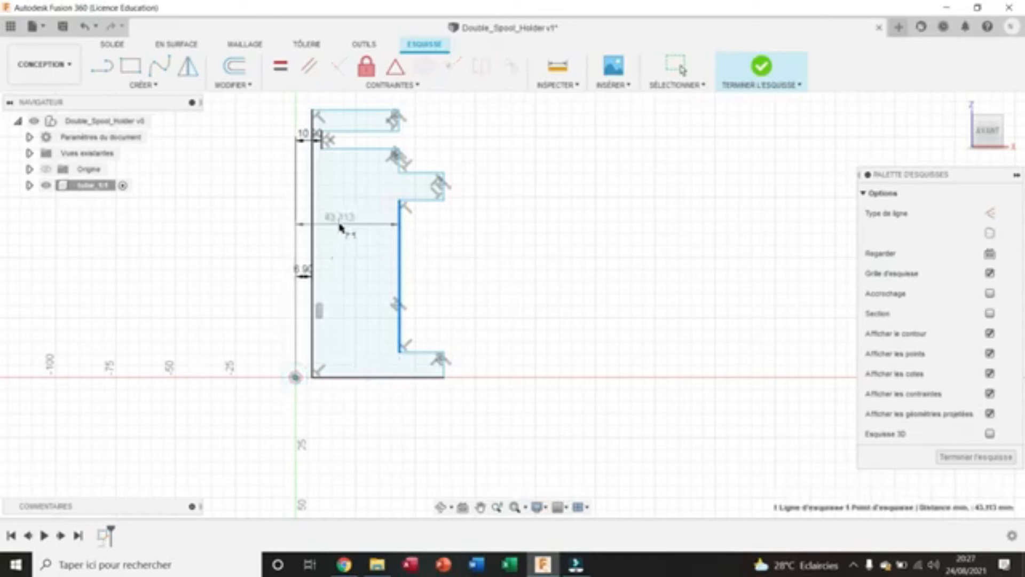
left_click(342, 228)
type("14.9")
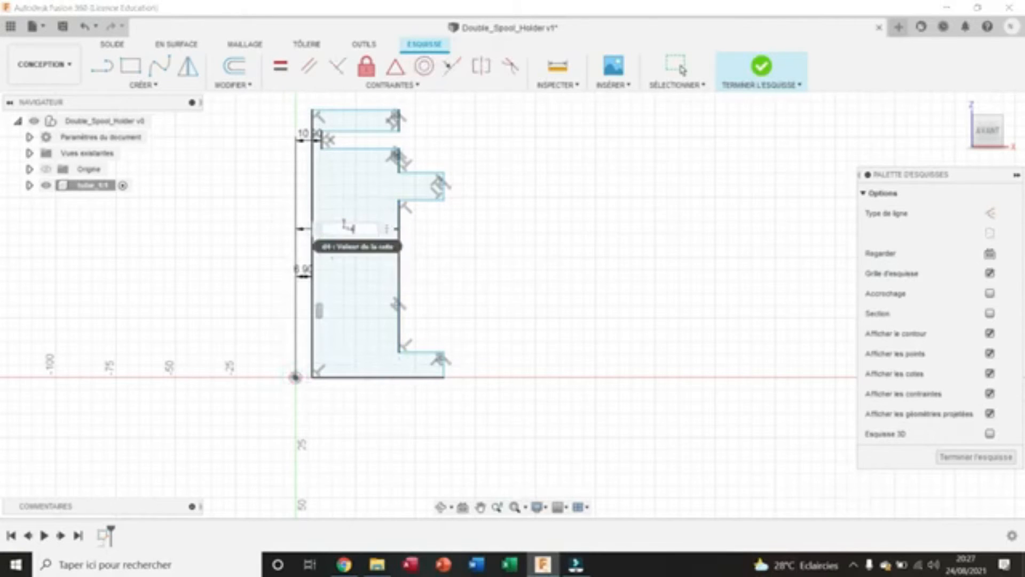
key("Return")
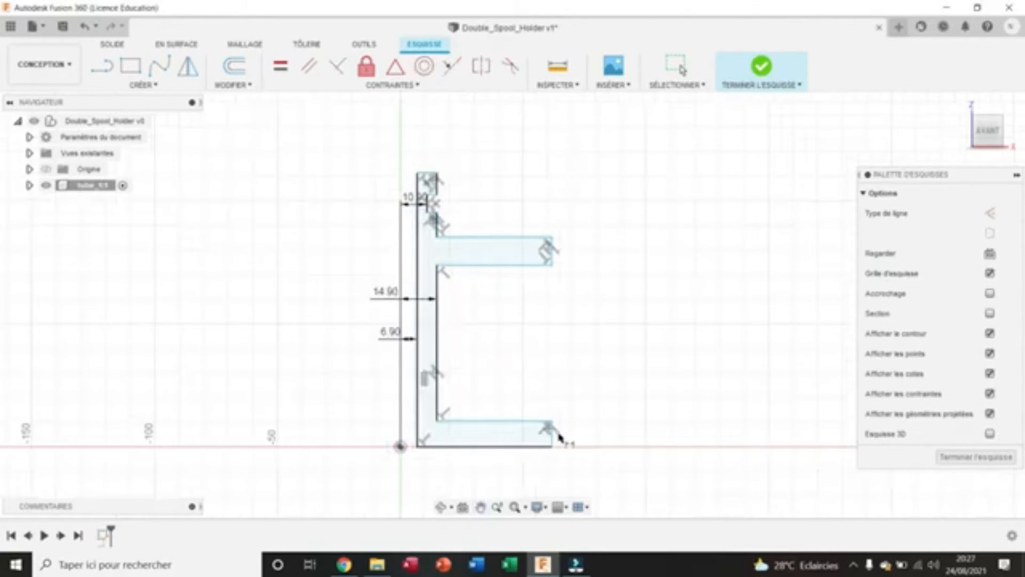
Dimension the bottom flange's outer edge at 17.80 mm from the sketch origin.
left_click(553, 433)
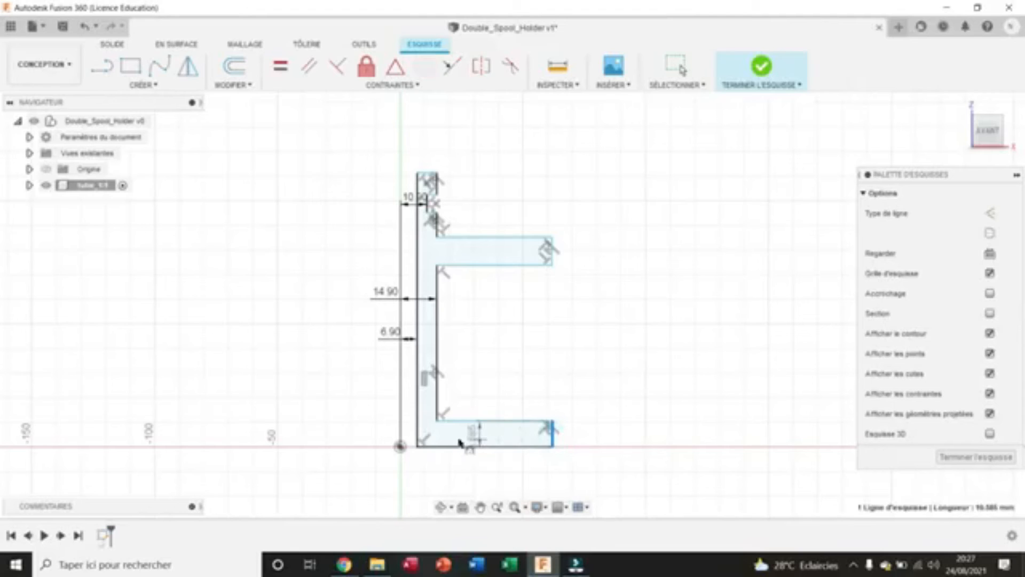
left_click(401, 447)
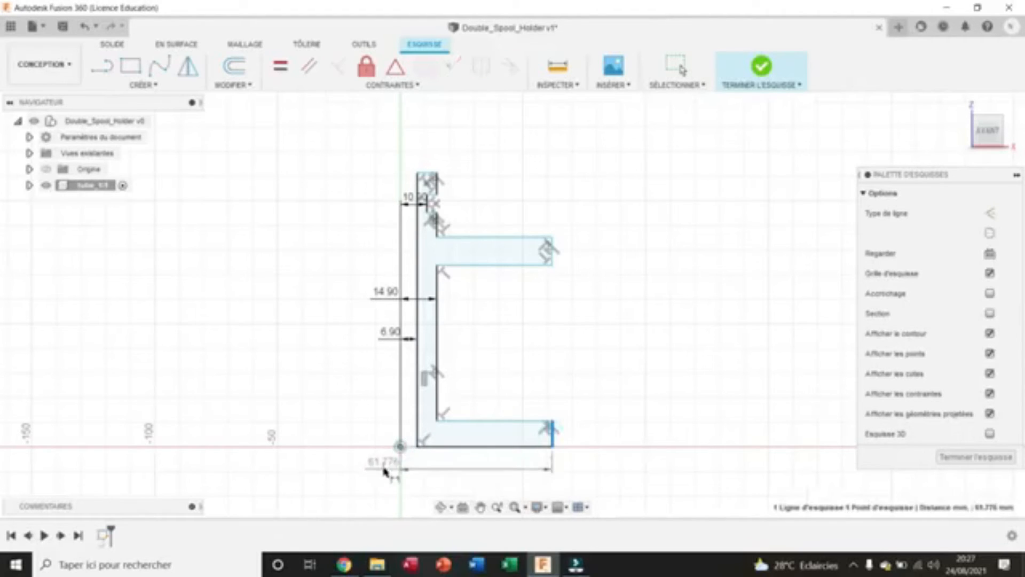
left_click(471, 472)
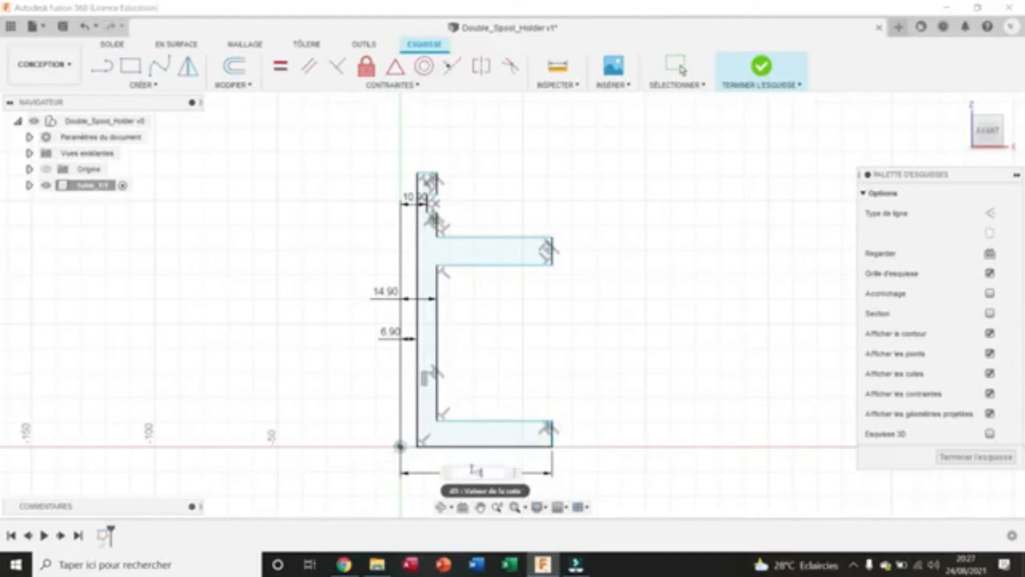
type("17.8")
key("Return")
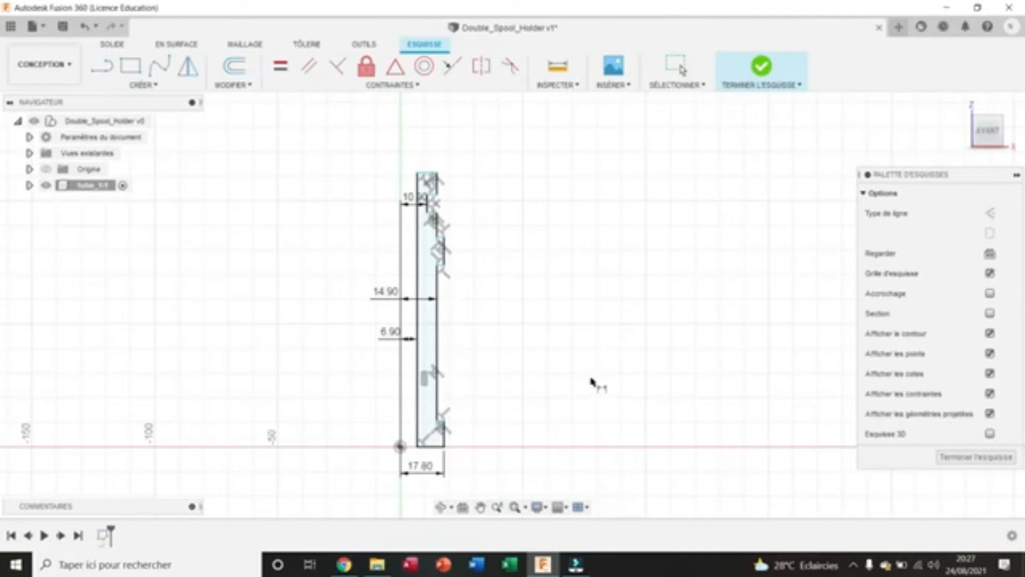
Set the bottom flange's thickness to 4 mm with a vertical dimension between its two horizontal edges.
scroll(514, 333, "up", 3)
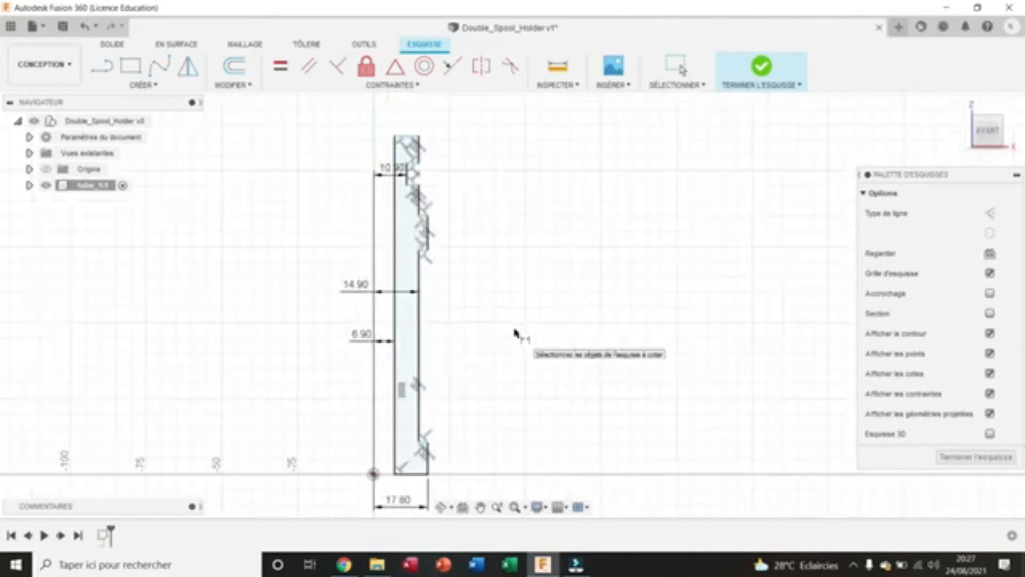
scroll(514, 333, "up", 2)
left_click(480, 507)
left_click_drag(493, 472, 540, 368)
scroll(531, 370, "up", 3)
scroll(536, 440, "up", 2)
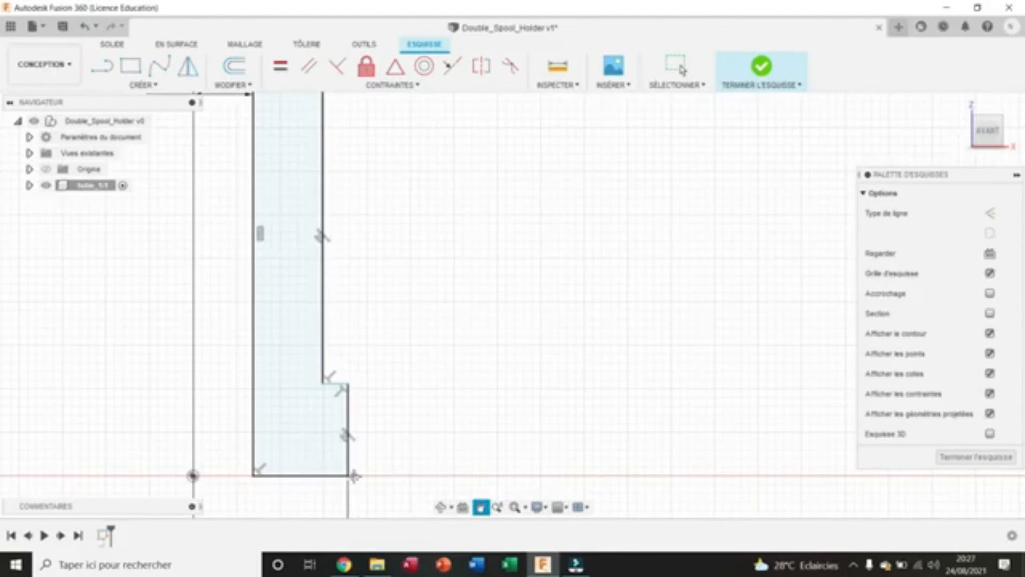
left_click(336, 476)
left_click(337, 384)
left_click(381, 427)
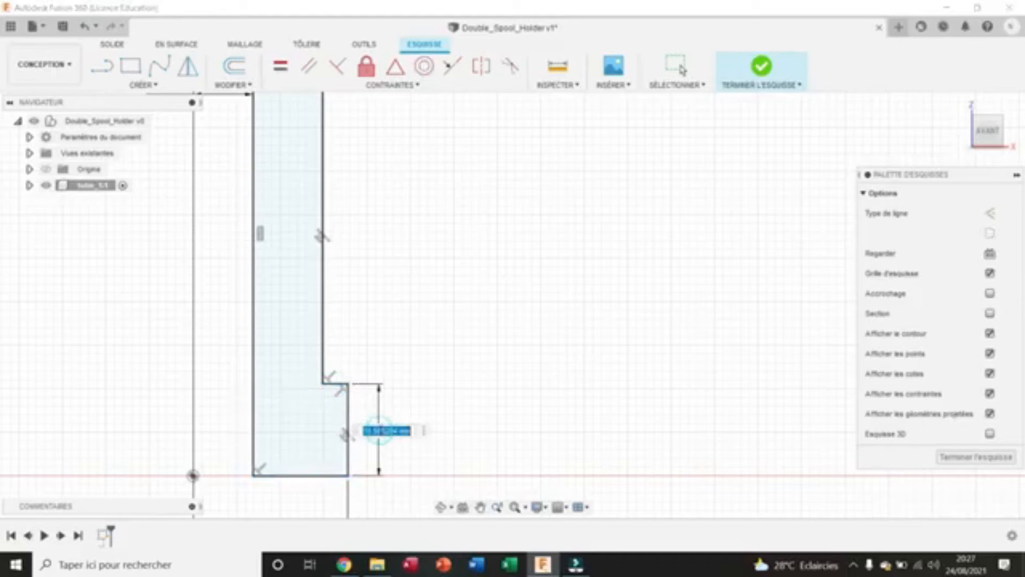
type("4")
key("Return")
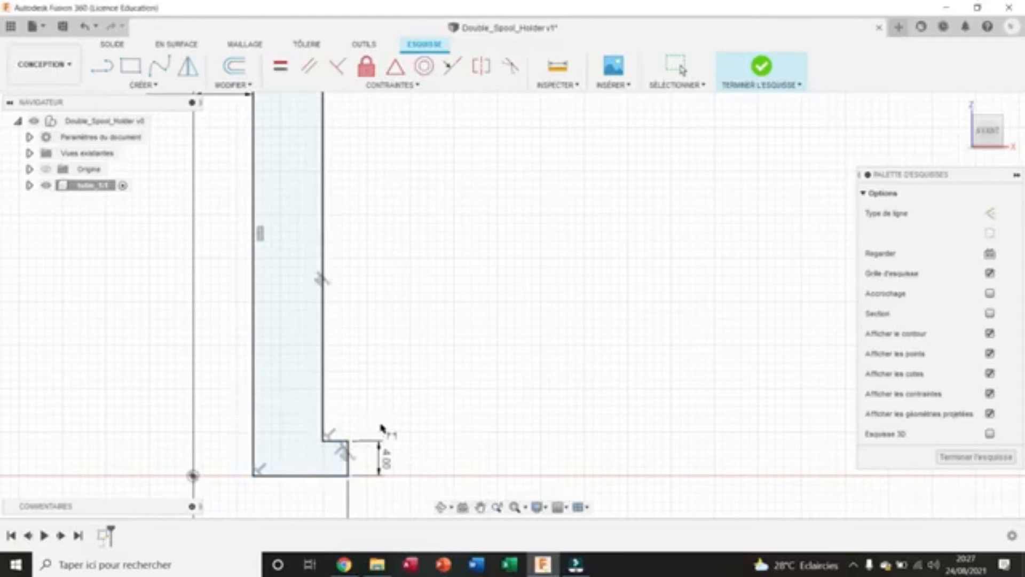
Dimension the top lip's height at 4 mm between its upper and lower edges.
scroll(381, 425, "down", 2)
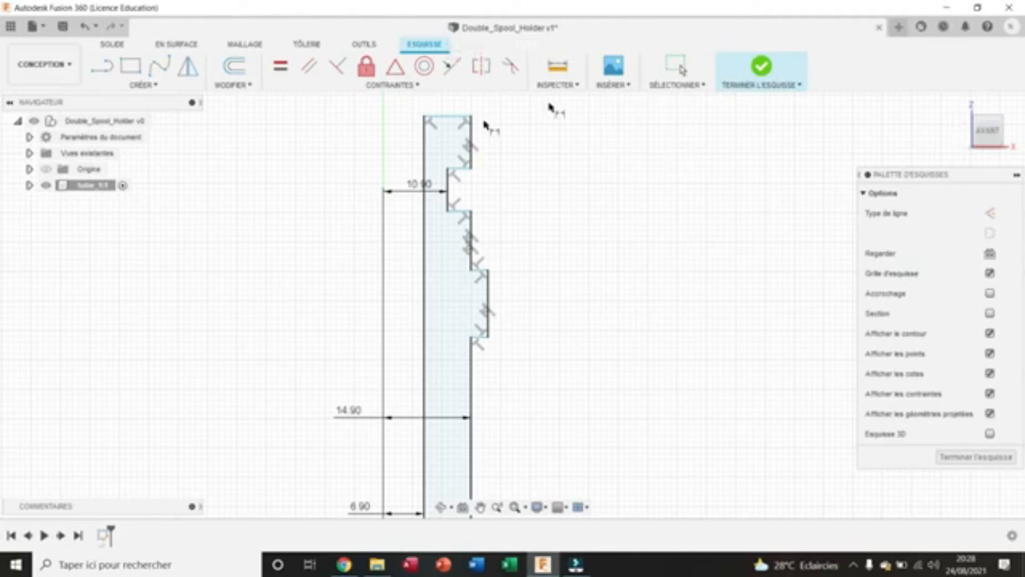
left_click(455, 117)
left_click(461, 169)
left_click(498, 136)
type("4")
key("Return")
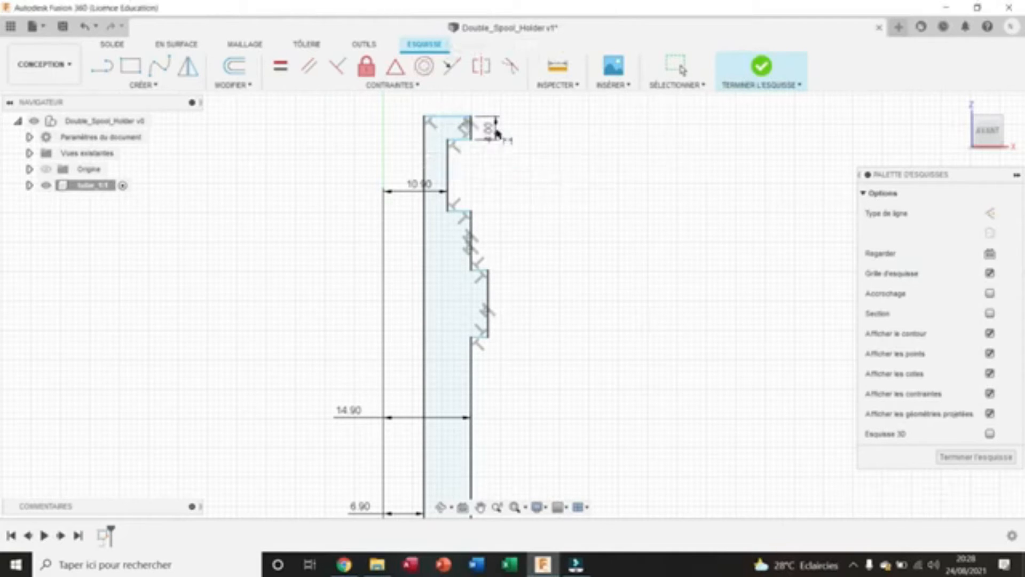
Dimension the height of the groove below the top lip at 4 mm.
left_click(458, 140)
left_click(463, 211)
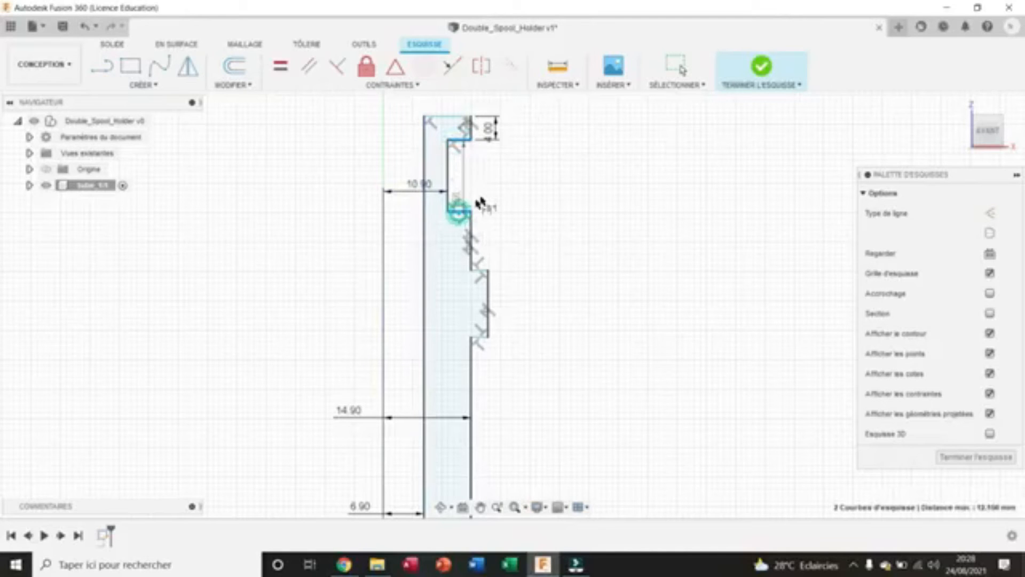
left_click(514, 201)
type("4")
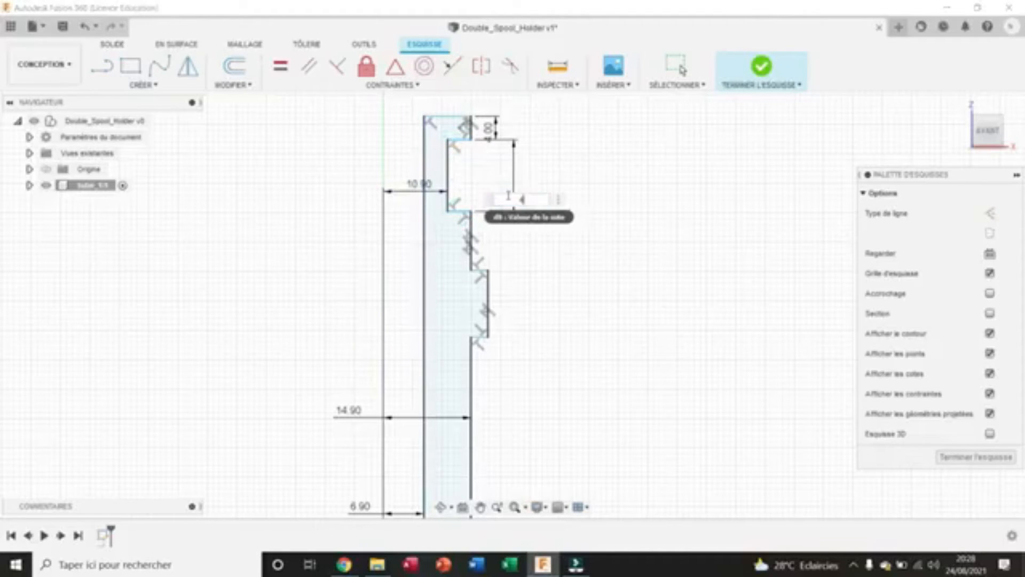
key("Return")
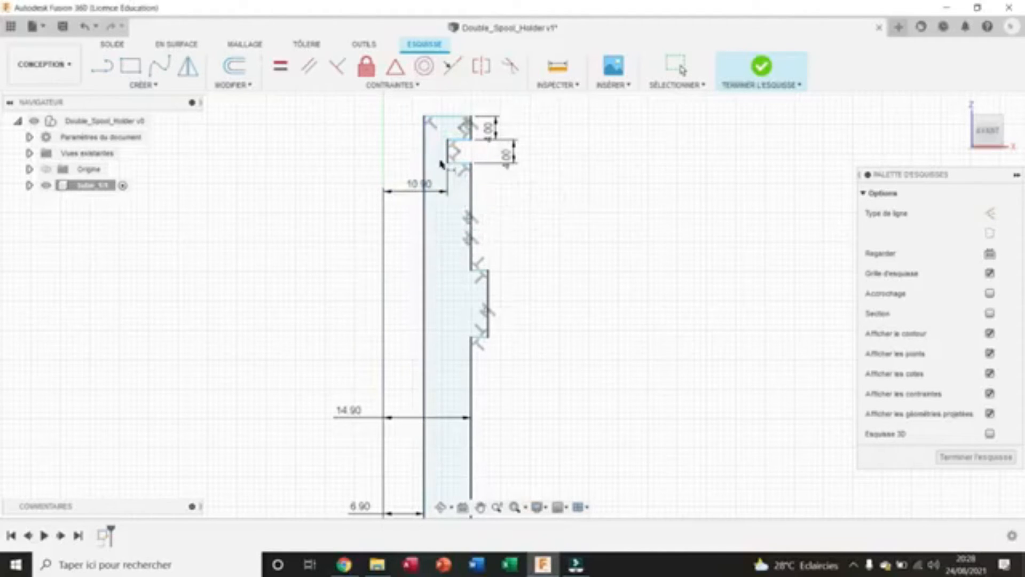
Dimension the short neck between the groove and the upper flange at 4 mm high.
left_click(460, 163)
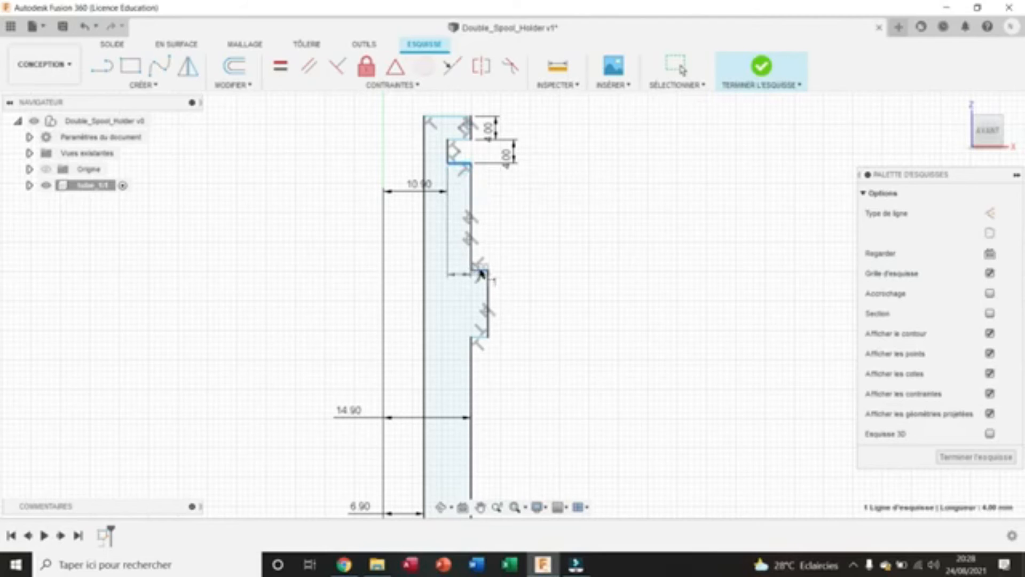
left_click(481, 273)
left_click(520, 235)
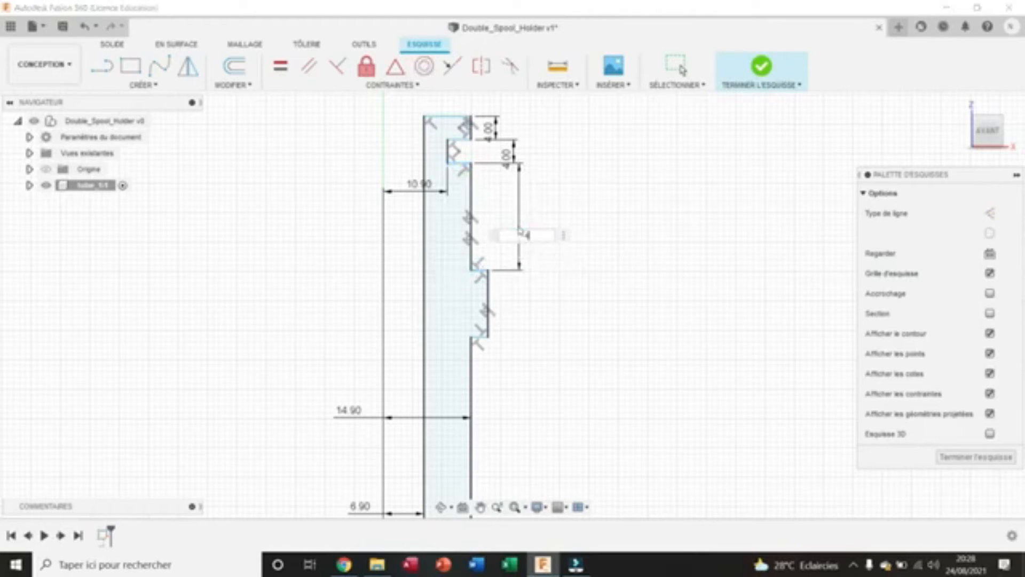
type("4")
key("Return")
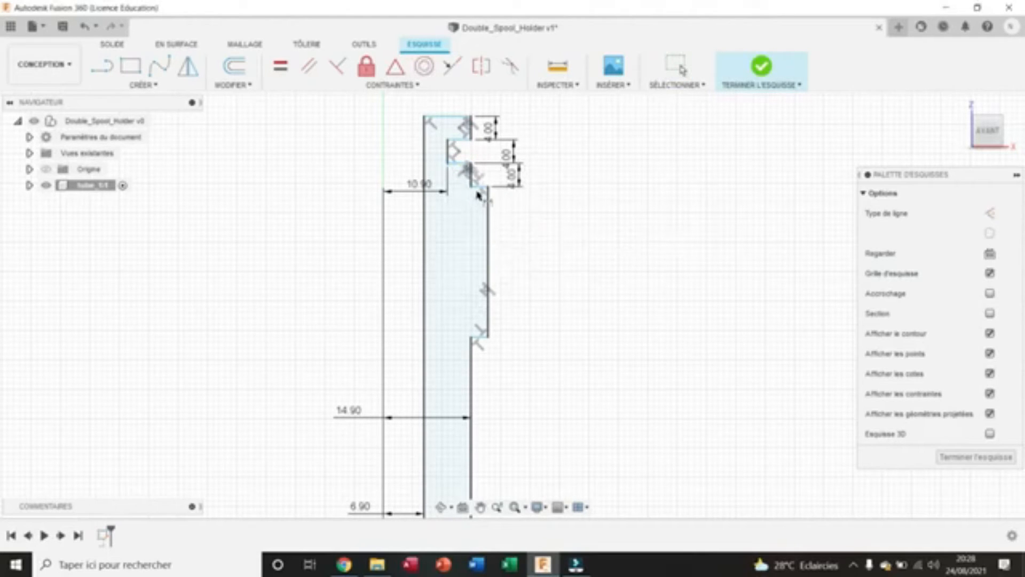
Dimension the upper flange's thickness at 4 mm between its horizontal edges.
left_click(479, 187)
left_click(481, 336)
left_click(516, 289)
type("4")
key("Return")
Dimension the vertical distance between the upper flange's lower edge and the bottom flange's upper edge at 90 mm.
scroll(539, 361, "down", 3)
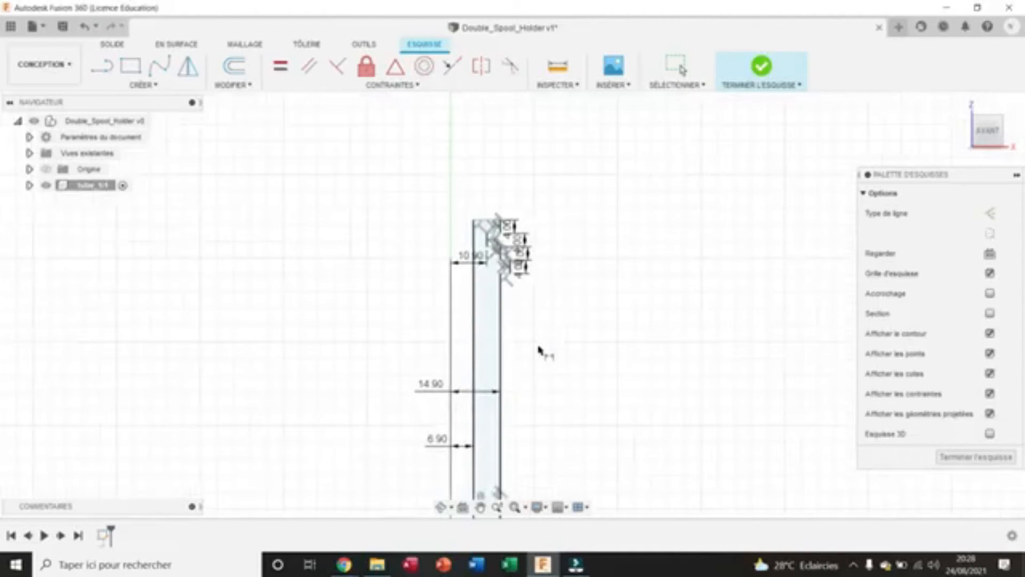
left_click(480, 507)
left_click_drag(595, 441, 528, 306)
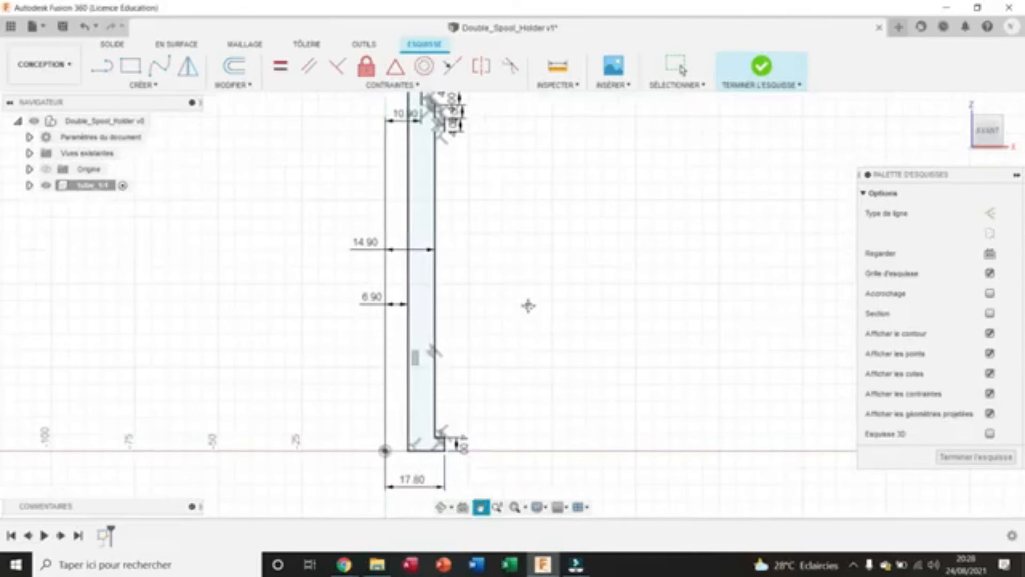
scroll(528, 305, "up", 1)
scroll(528, 305, "up", 1)
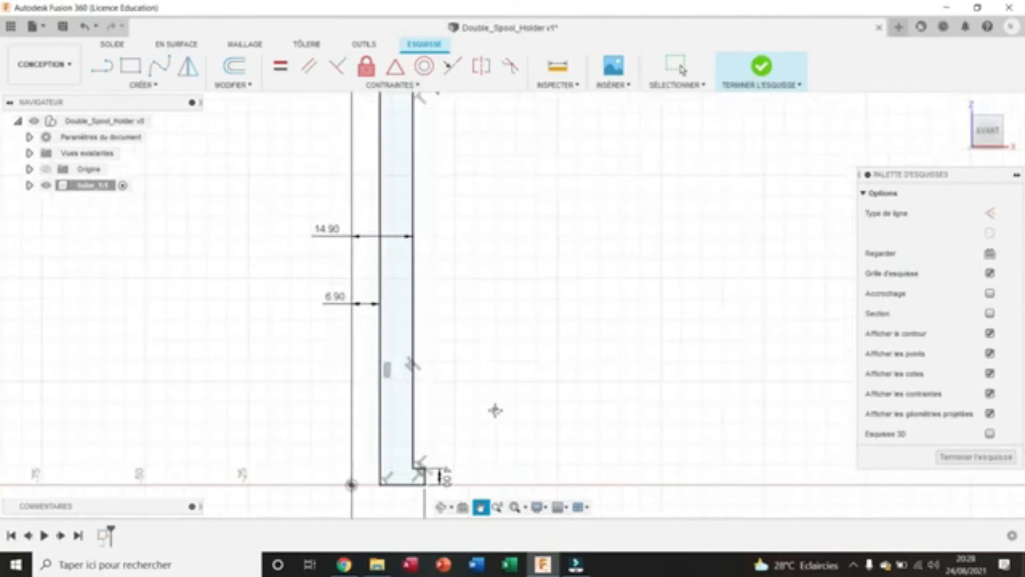
scroll(496, 401, "down", 1)
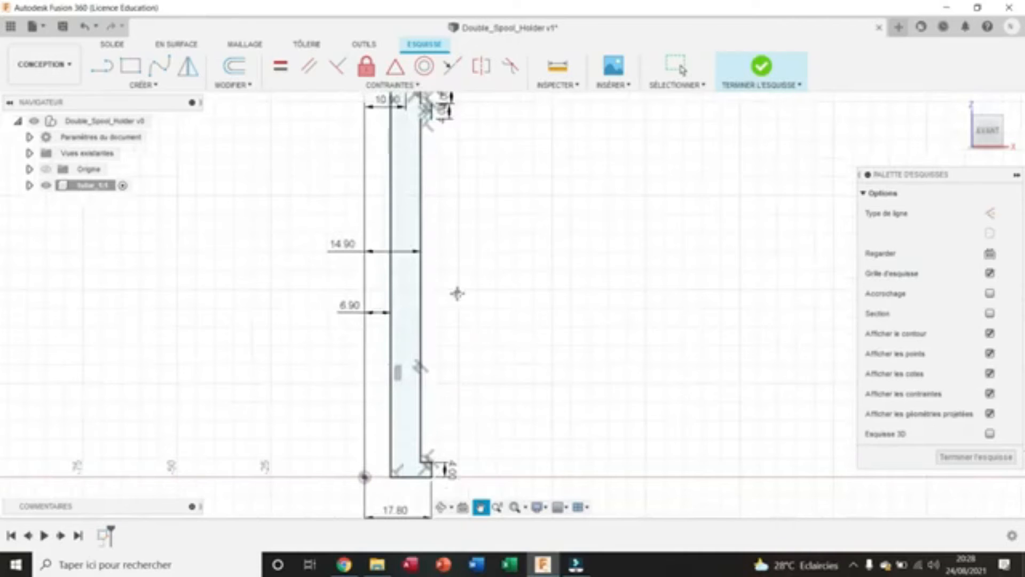
scroll(427, 122, "up", 2)
left_click(427, 120)
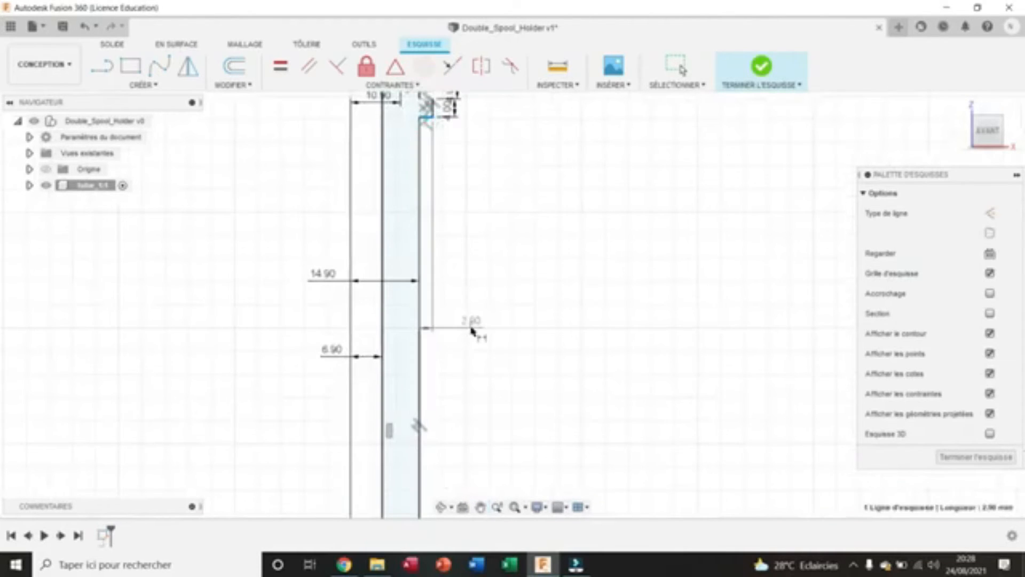
scroll(470, 347, "down", 5)
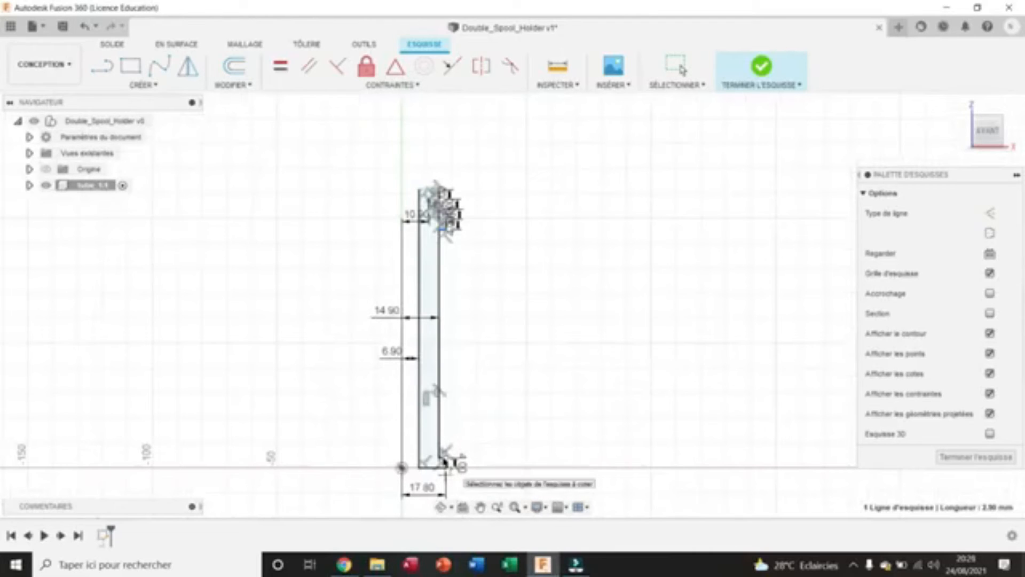
left_click(443, 455)
left_click(496, 427)
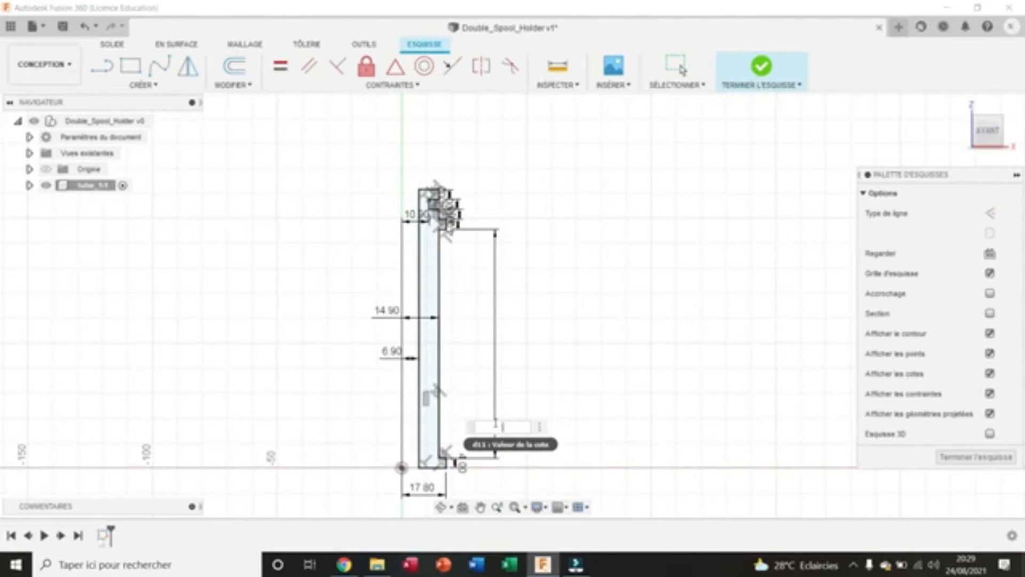
key("Return")
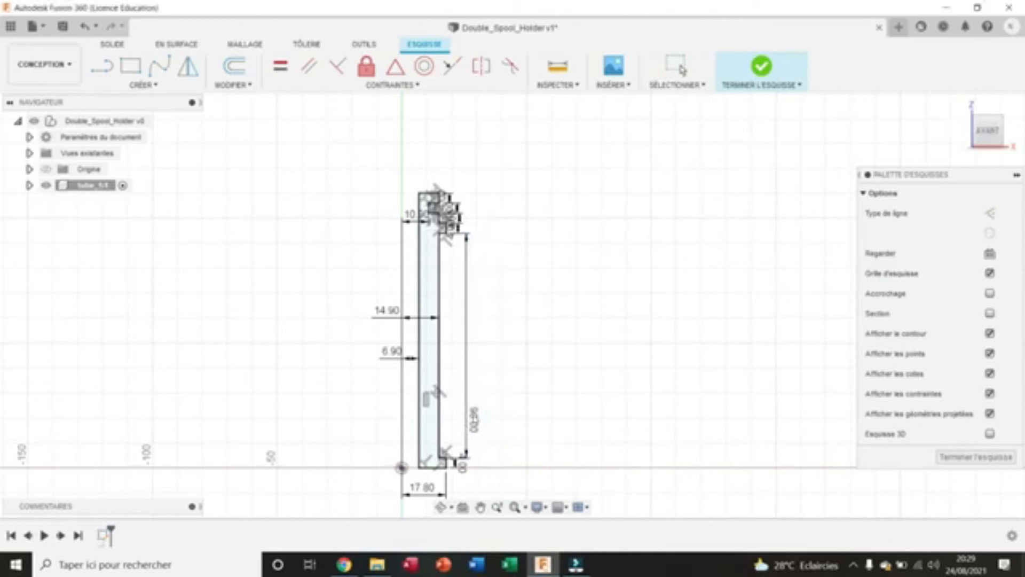
key("Escape")
scroll(512, 400, "up", 2)
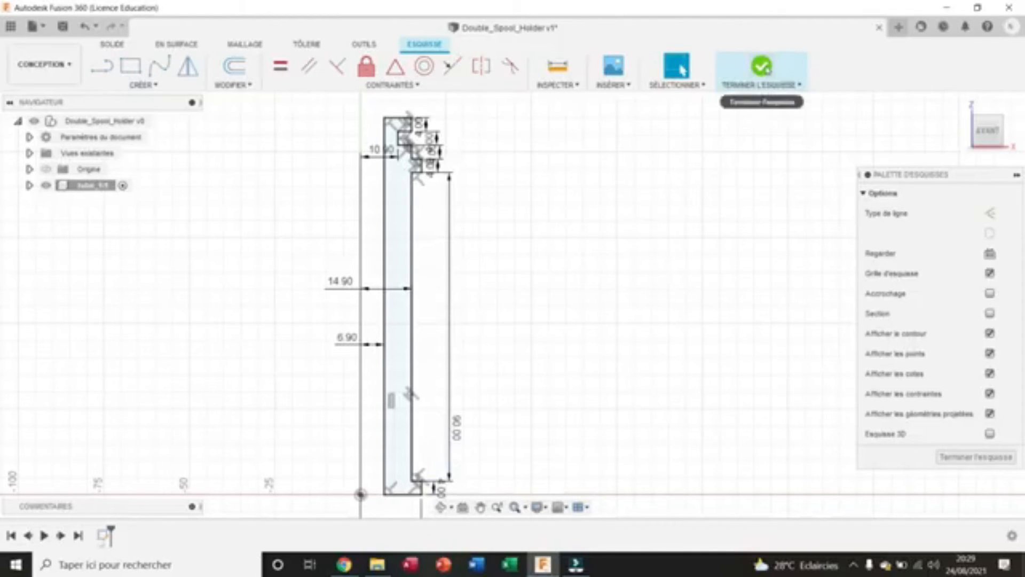
Finish the profile sketch and revolve it 360 degrees about the vertical Z axis as a new body.
left_click(762, 67)
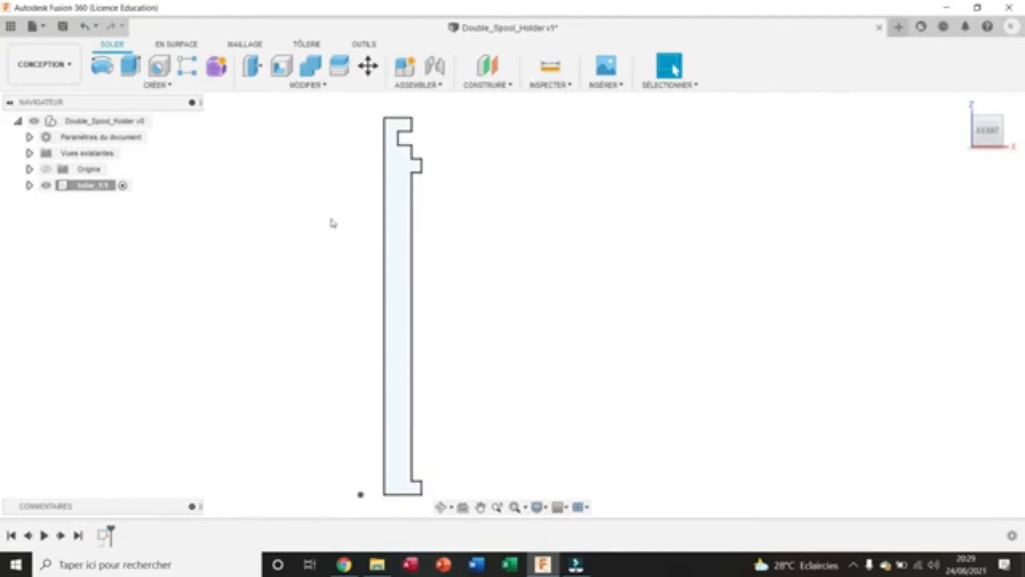
left_click(103, 66)
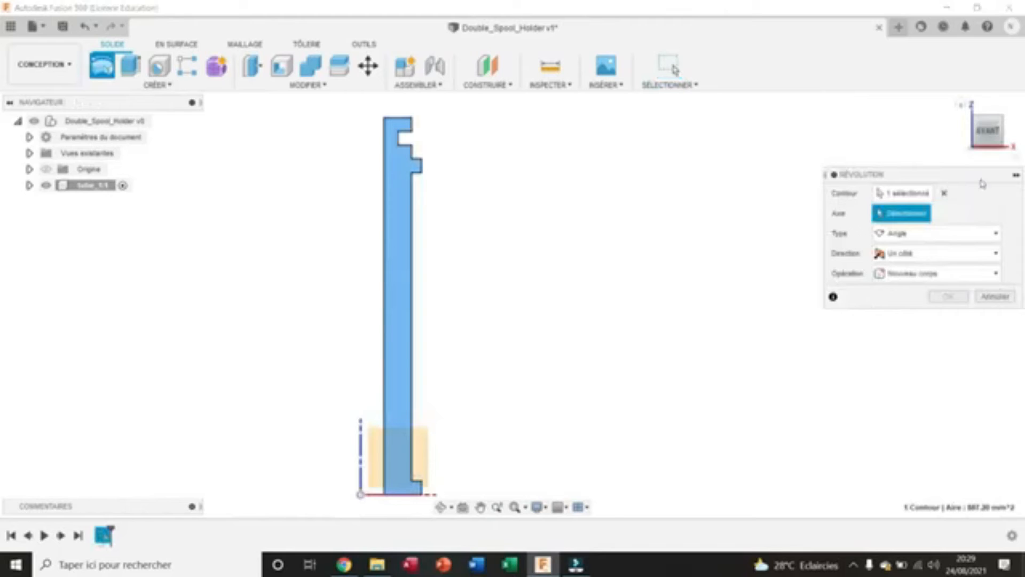
left_click(361, 454)
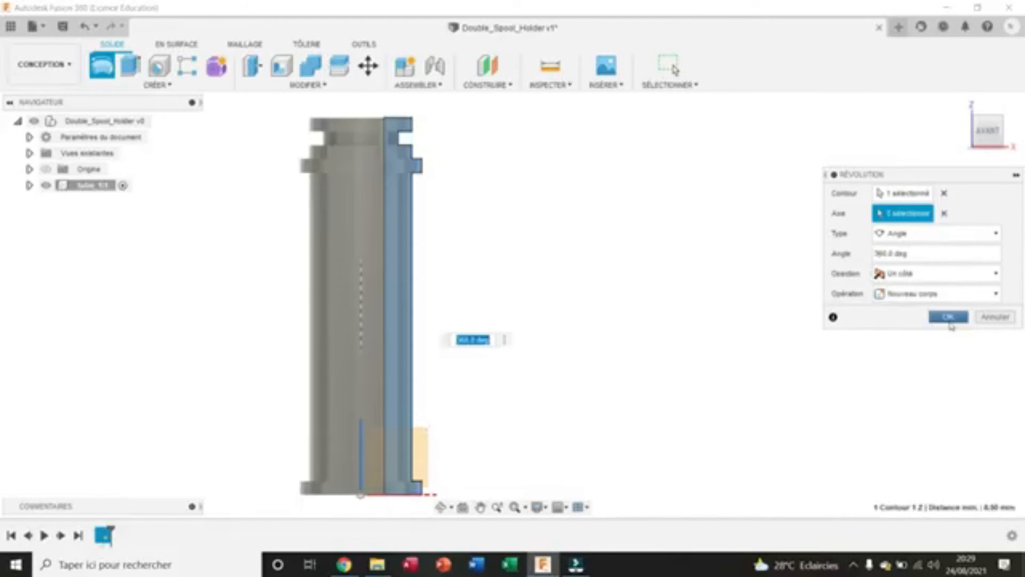
left_click(949, 317)
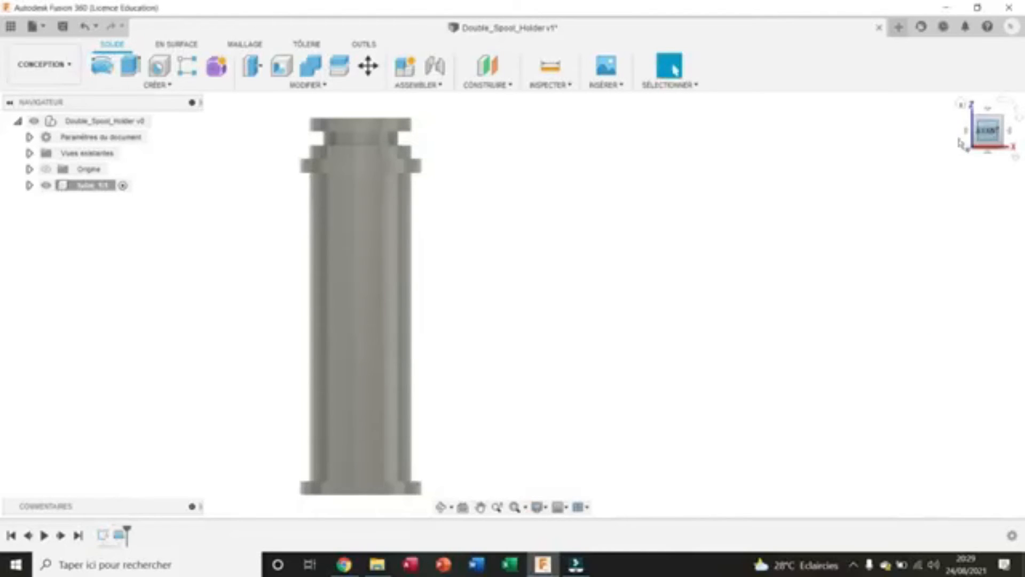
Create a new sketch on the tube's flat, ring-shaped top face.
mouse_move(978, 128)
left_mouse_down()
mouse_move(997, 143)
mouse_move(991, 122)
mouse_move(988, 133)
left_mouse_up()
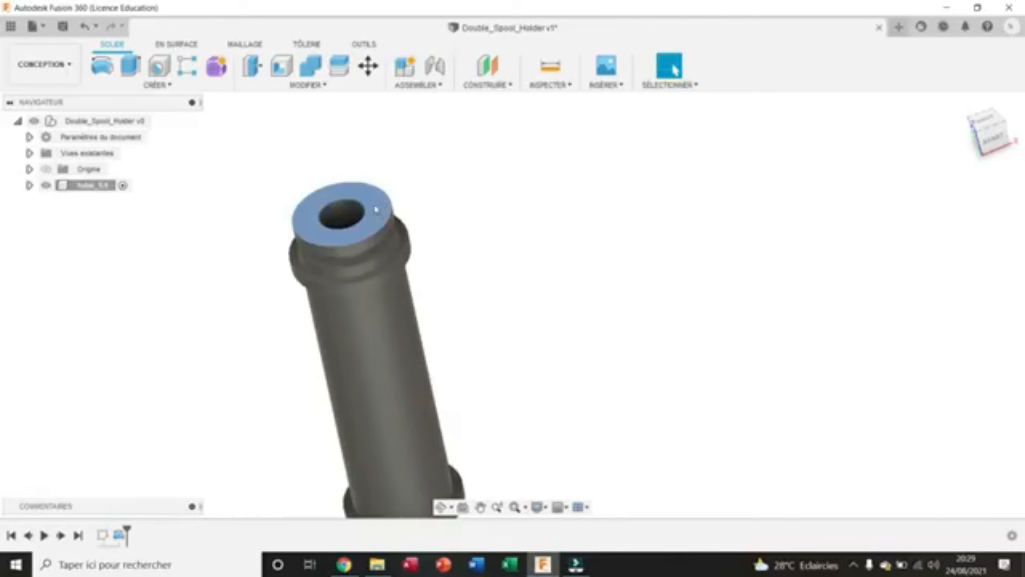
right_click(376, 209)
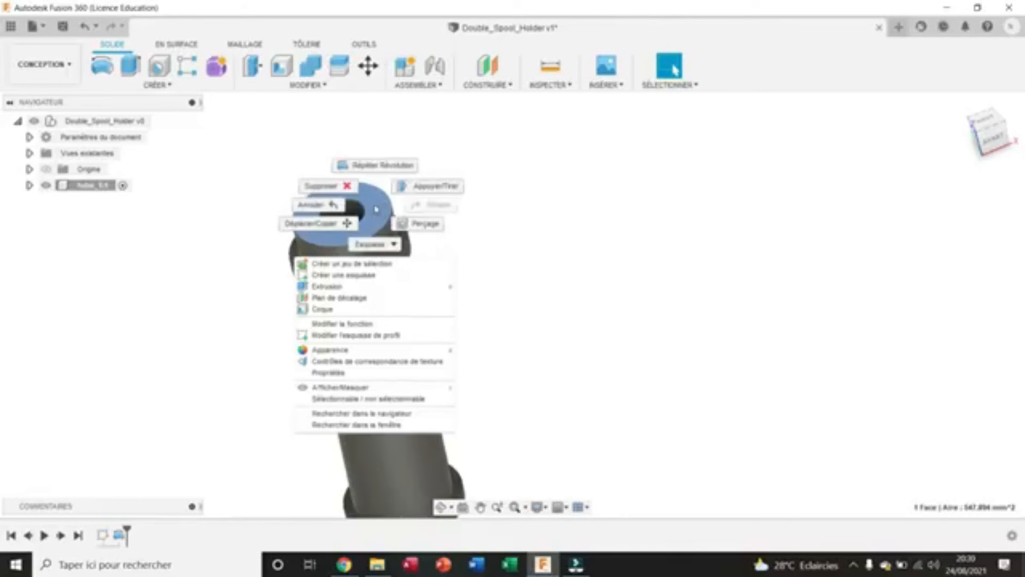
left_click(355, 276)
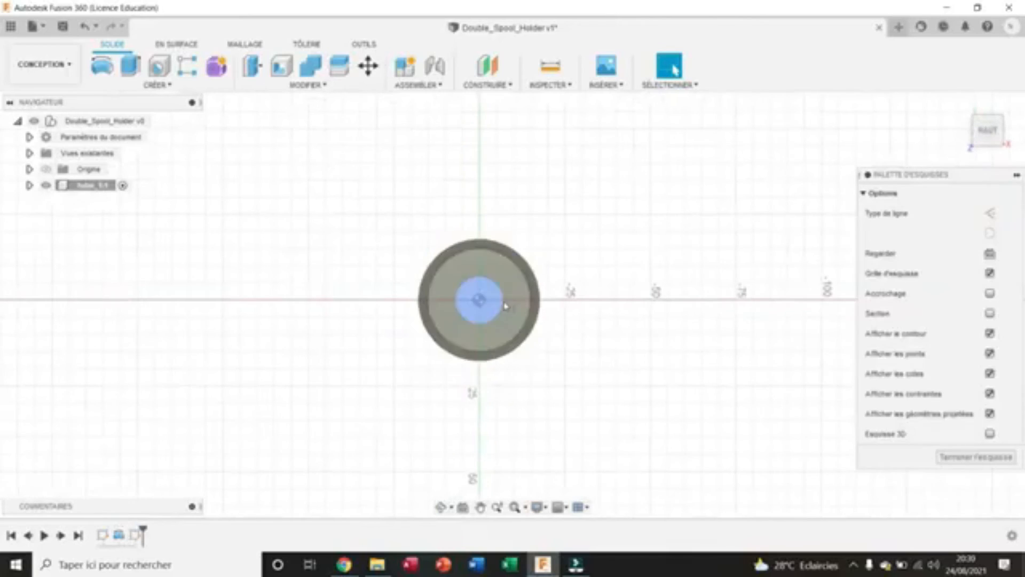
Project the cylindrical face of the groove beneath the top lip into the sketch, with the projection link kept on.
left_click(144, 87)
mouse_move(213, 328)
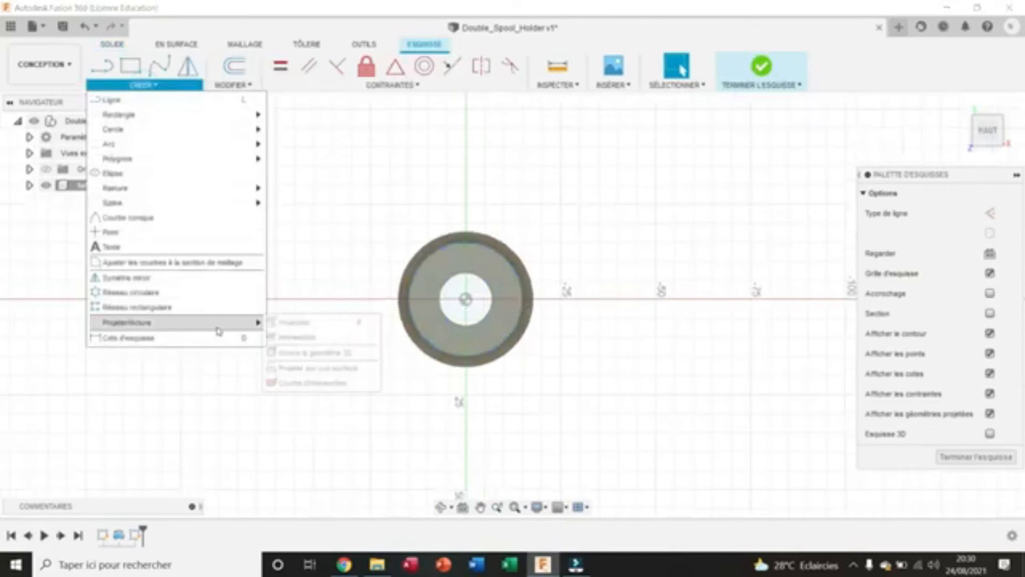
left_click(288, 322)
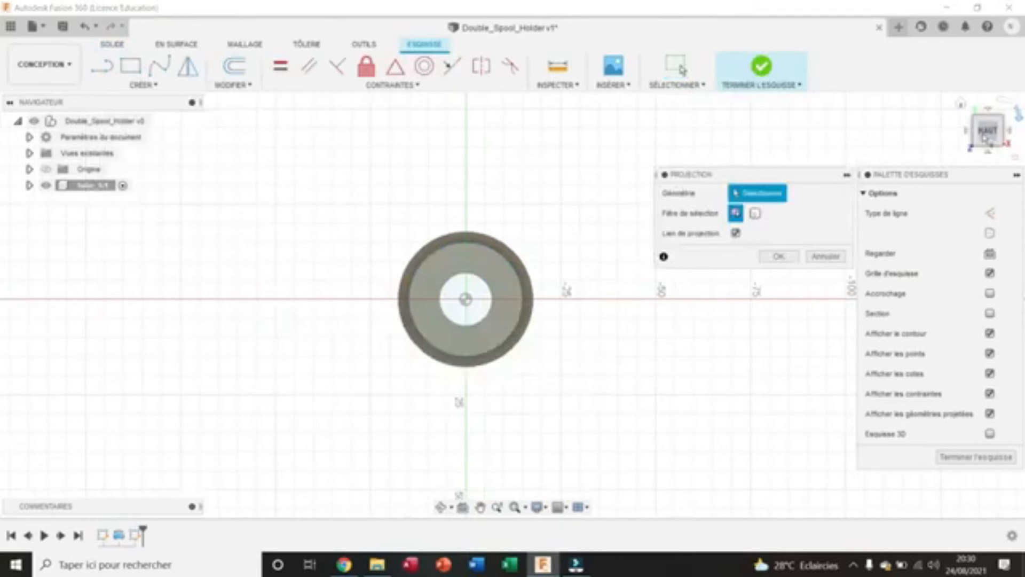
left_click_drag(987, 138, 986, 163)
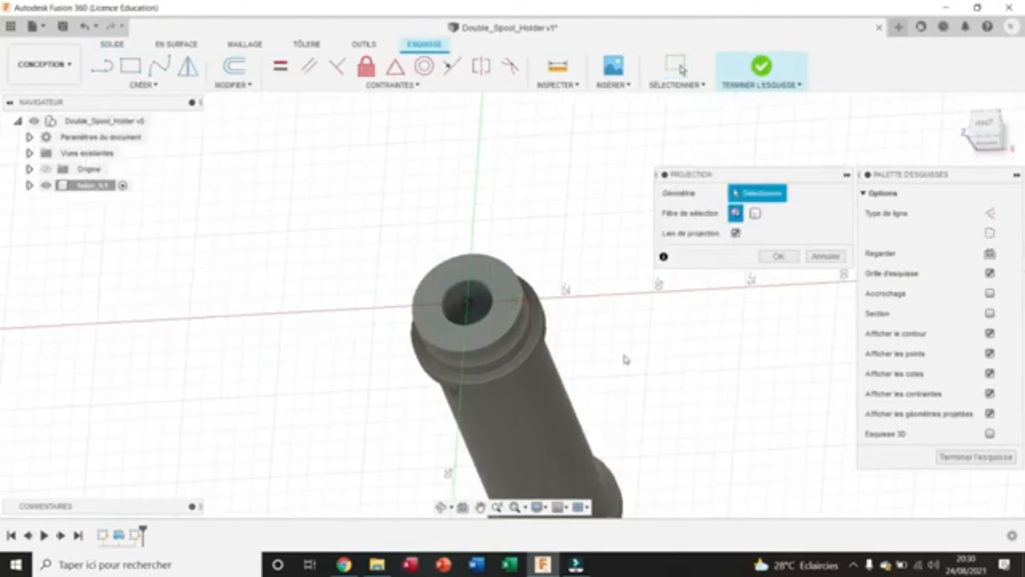
left_click_drag(986, 125, 986, 118)
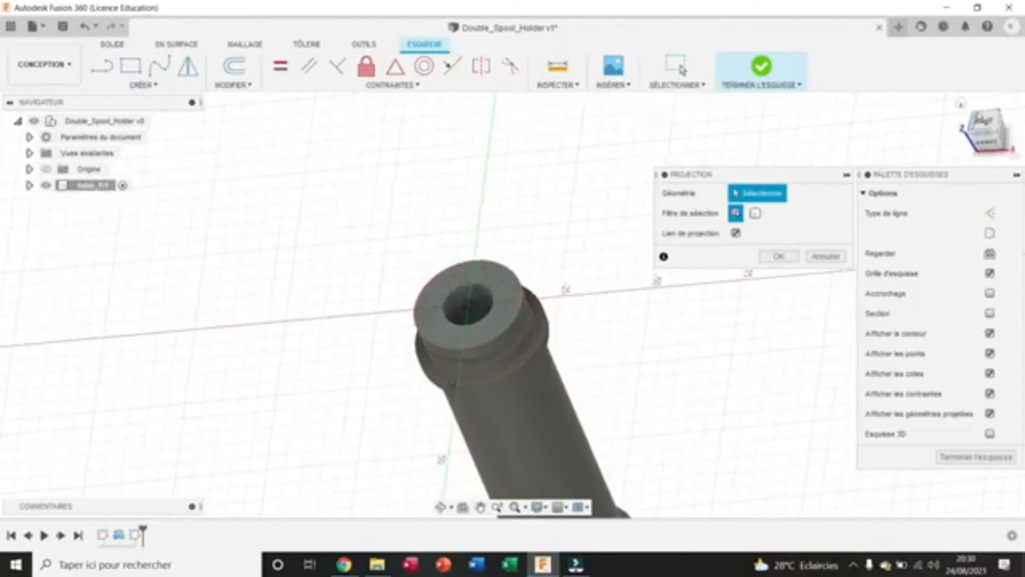
left_click_drag(986, 127, 986, 134)
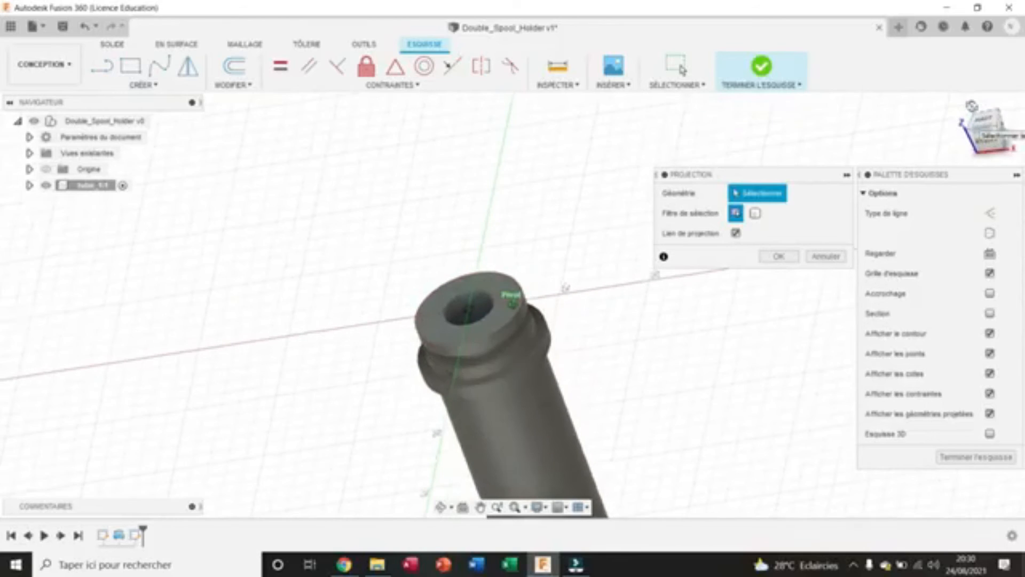
left_click(521, 342)
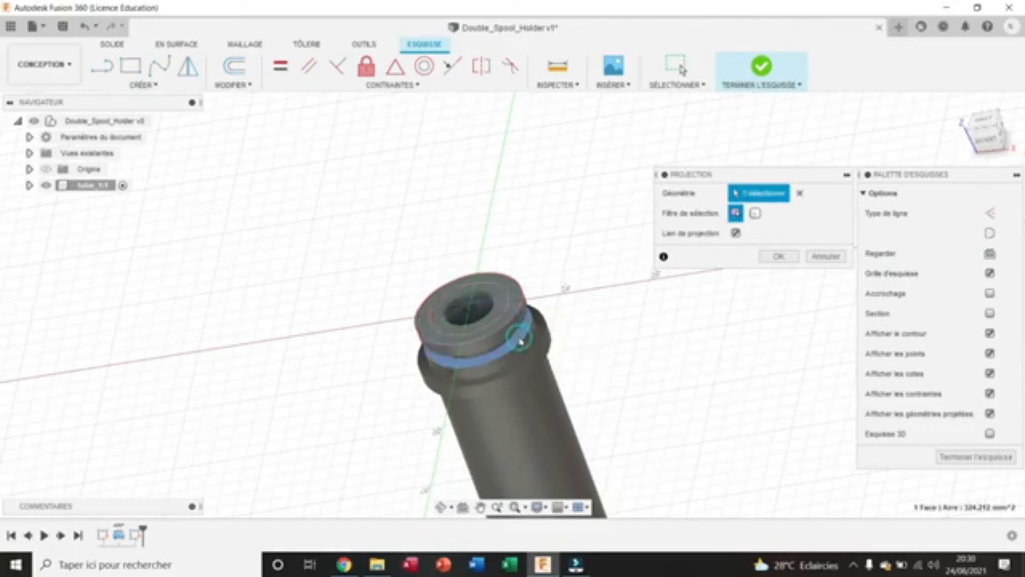
left_click(781, 257)
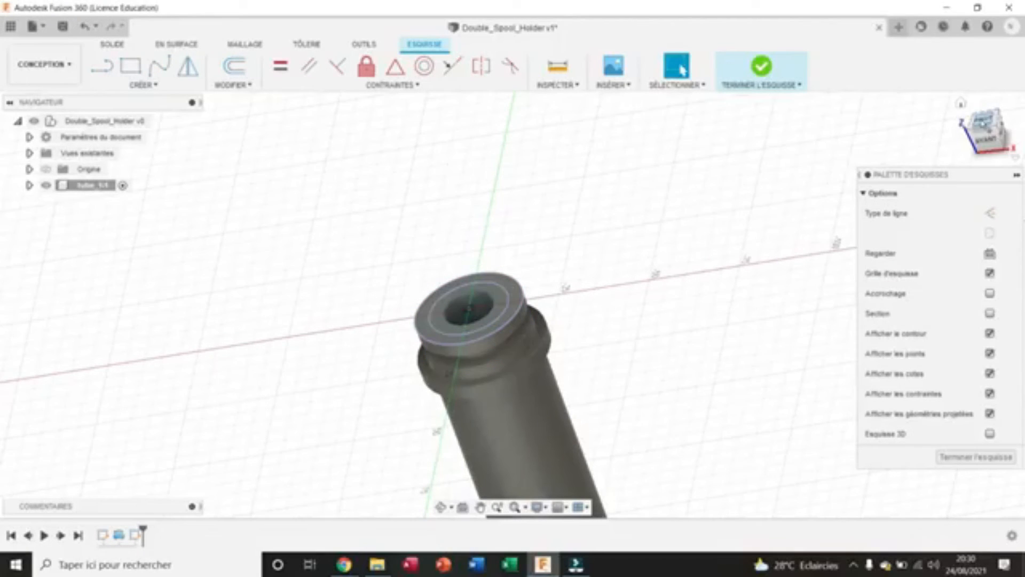
Draw three short horizontal lines between the projected groove circle and the outer circle, two above the X axis and one below.
left_click(983, 122)
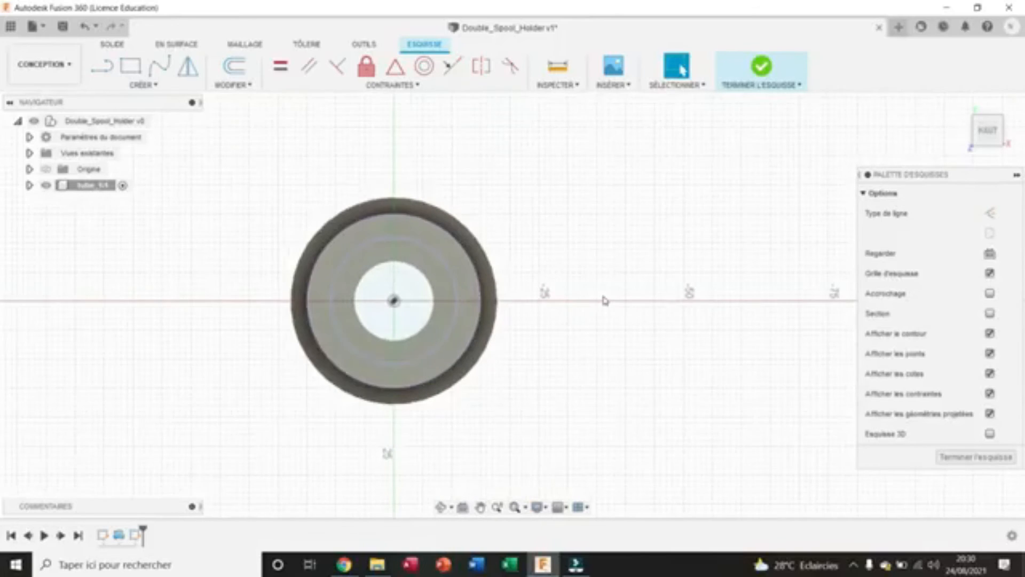
scroll(604, 300, "up", 2)
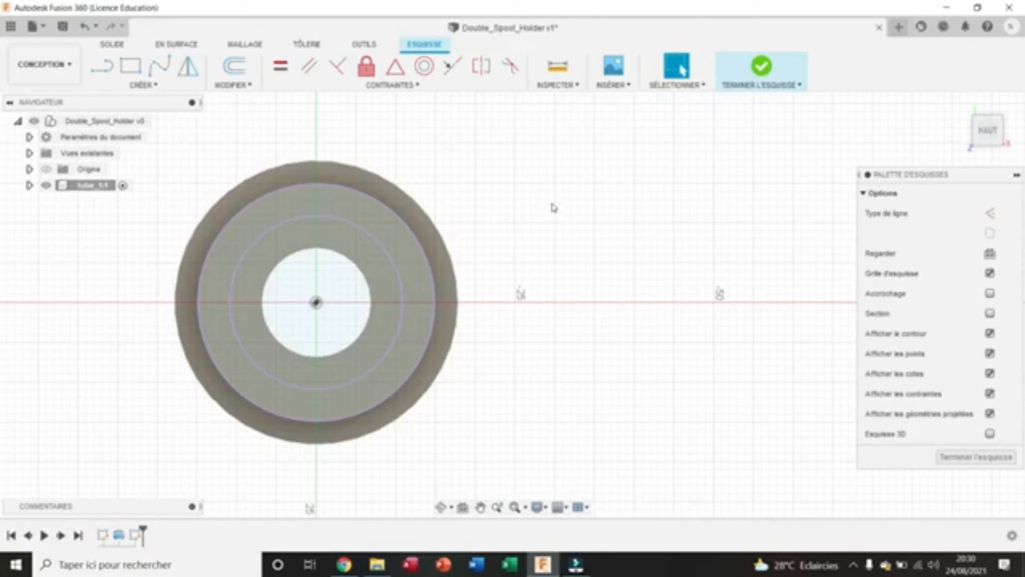
key("l")
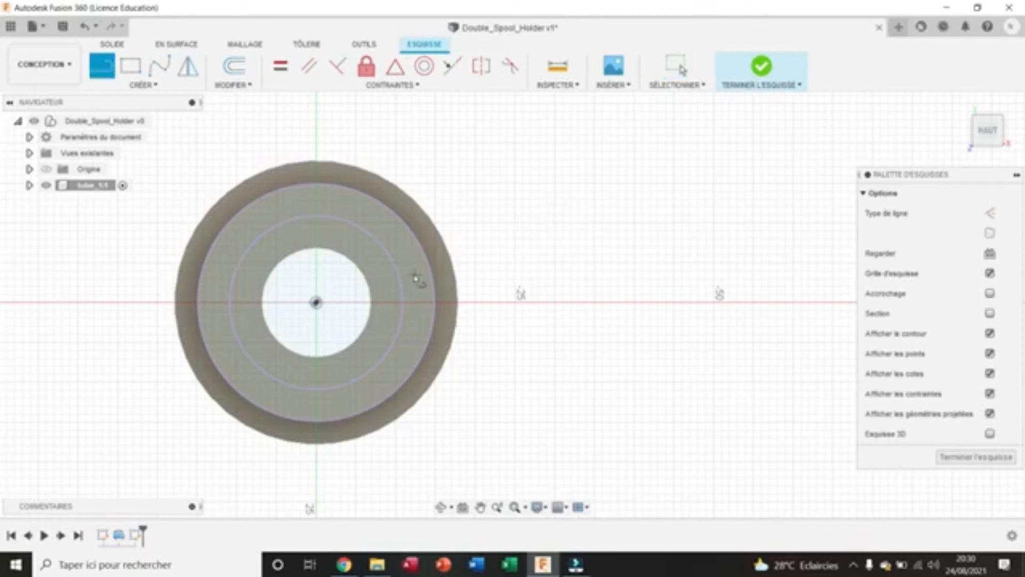
left_click(390, 257)
left_click(426, 257)
left_click(402, 290)
left_click(434, 289)
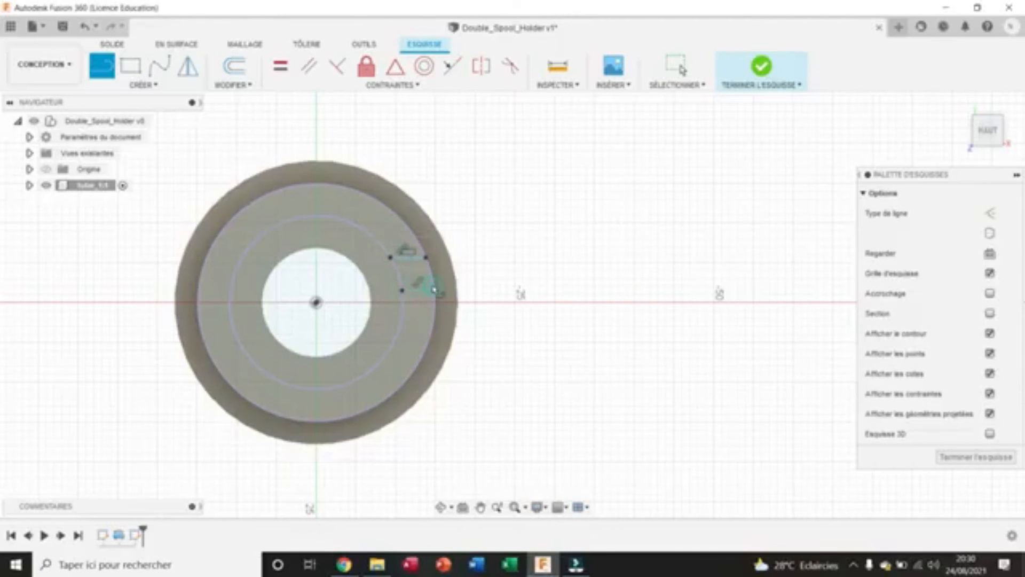
left_click(399, 330)
left_click(432, 329)
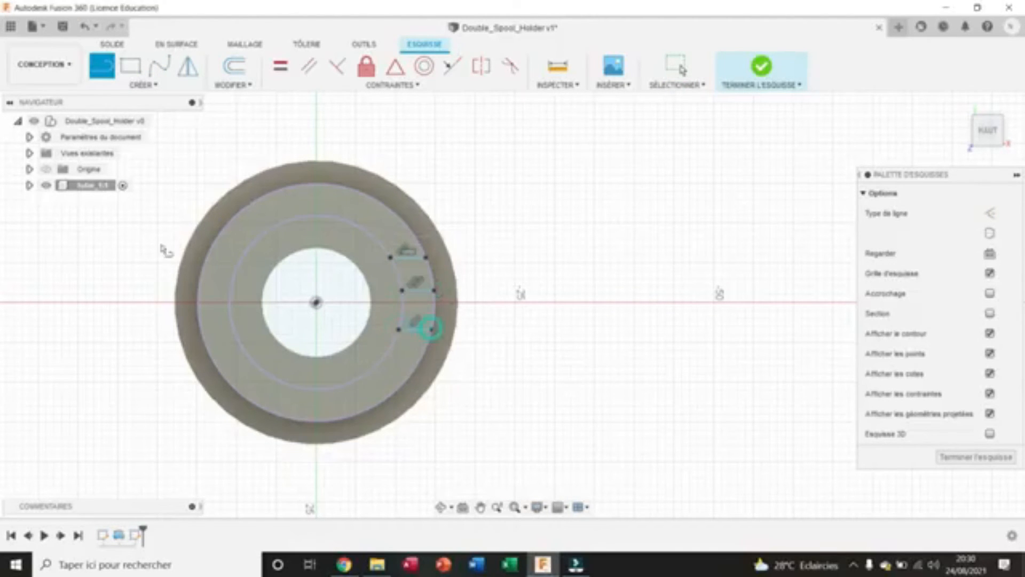
Show the origin and make the middle and lower short lines symmetric about the horizontal X axis.
left_click(46, 171)
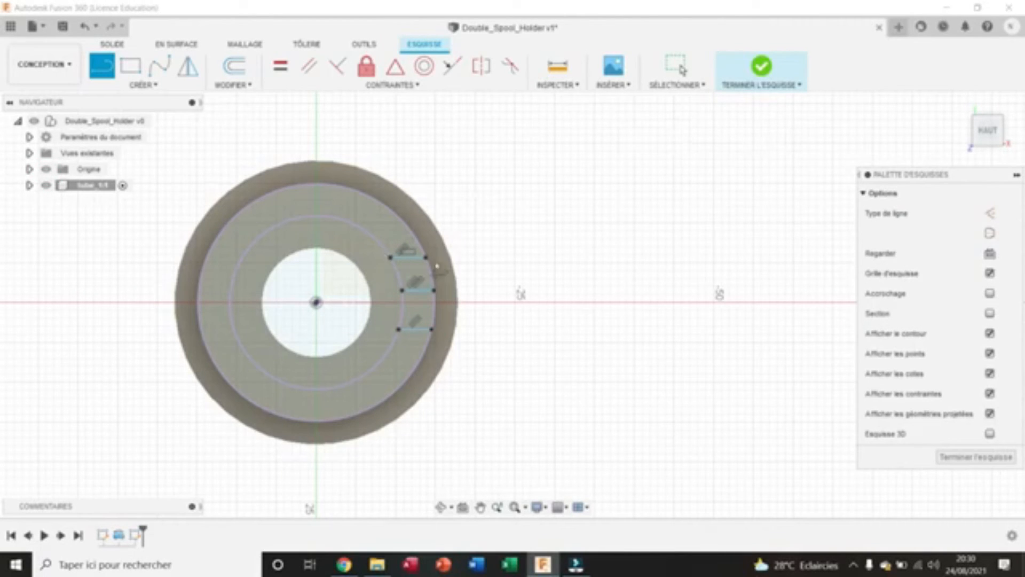
left_click(482, 66)
left_click(417, 292)
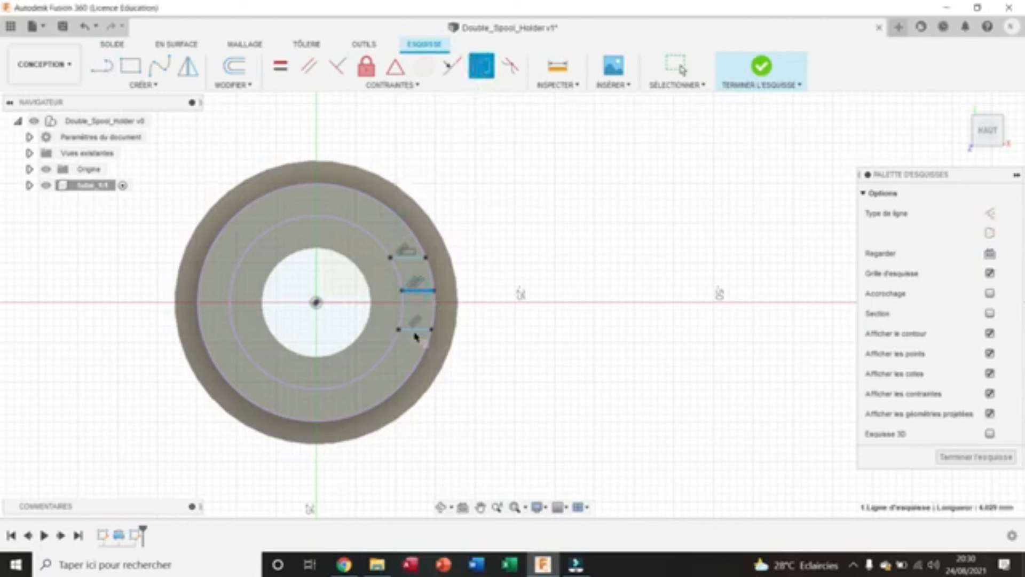
left_click(415, 330)
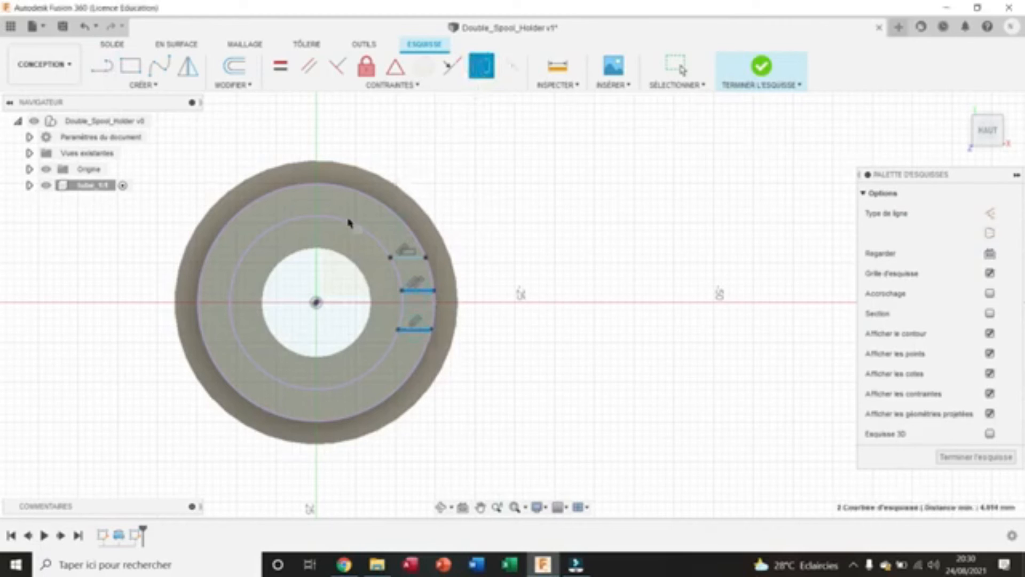
left_click(350, 304)
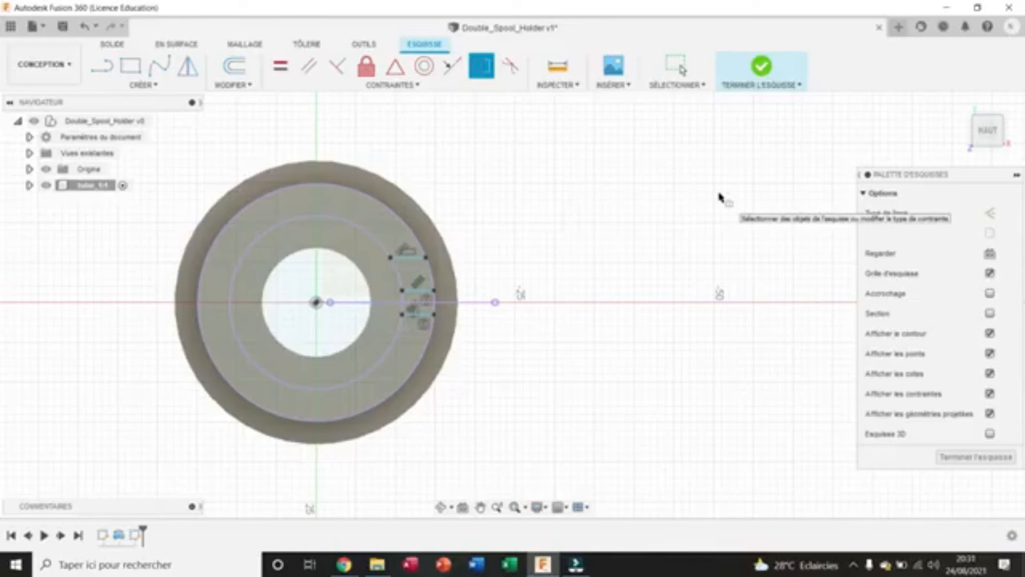
key("Escape")
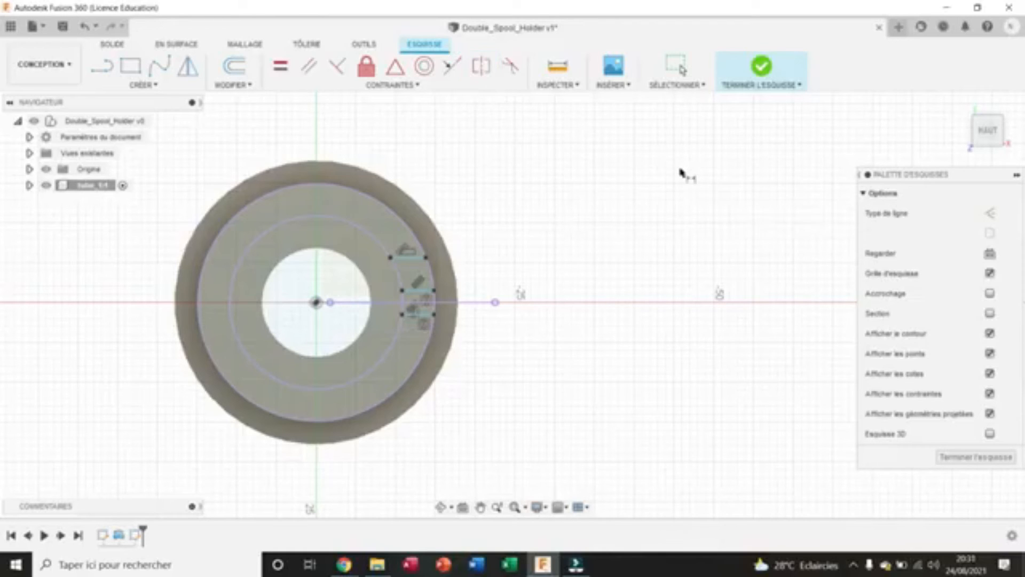
Dimension the distance between the two symmetric short lines at 4 mm.
left_click(418, 290)
left_click(423, 315)
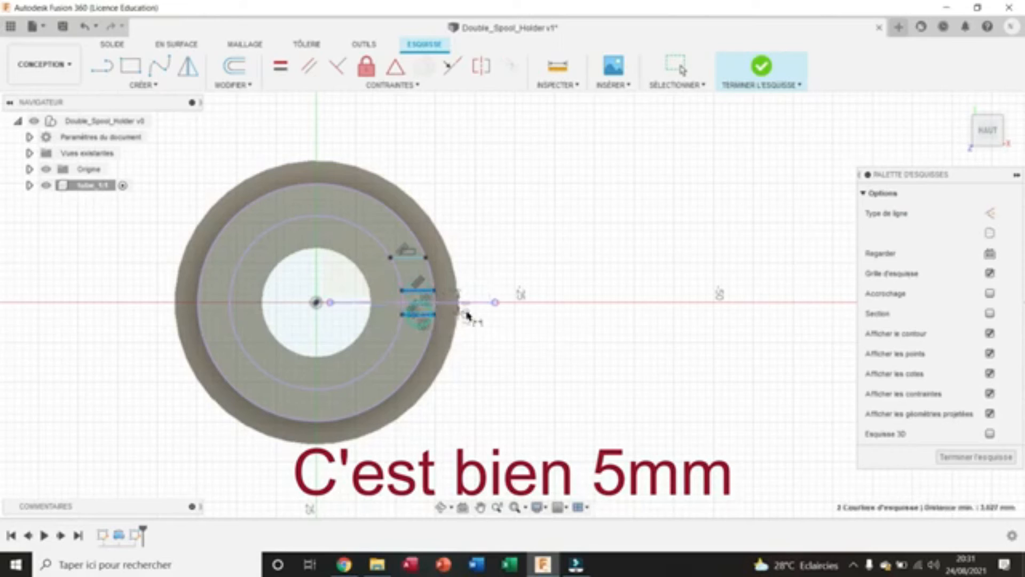
left_click(473, 320)
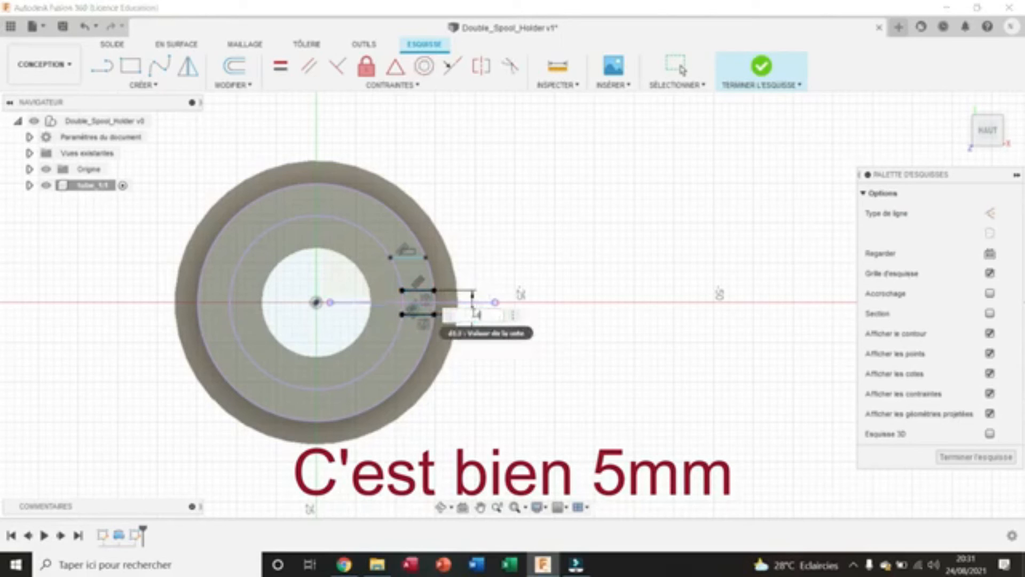
type("4")
key("Return")
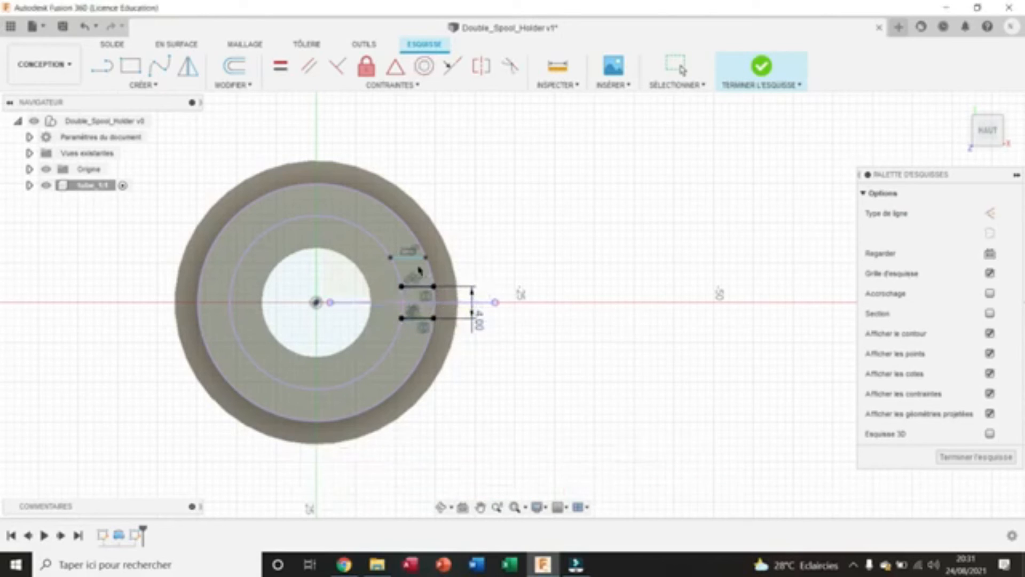
Dimension the gap between the uppermost and middle short lines at 3 mm and finish the sketch.
left_click(413, 259)
left_click(420, 286)
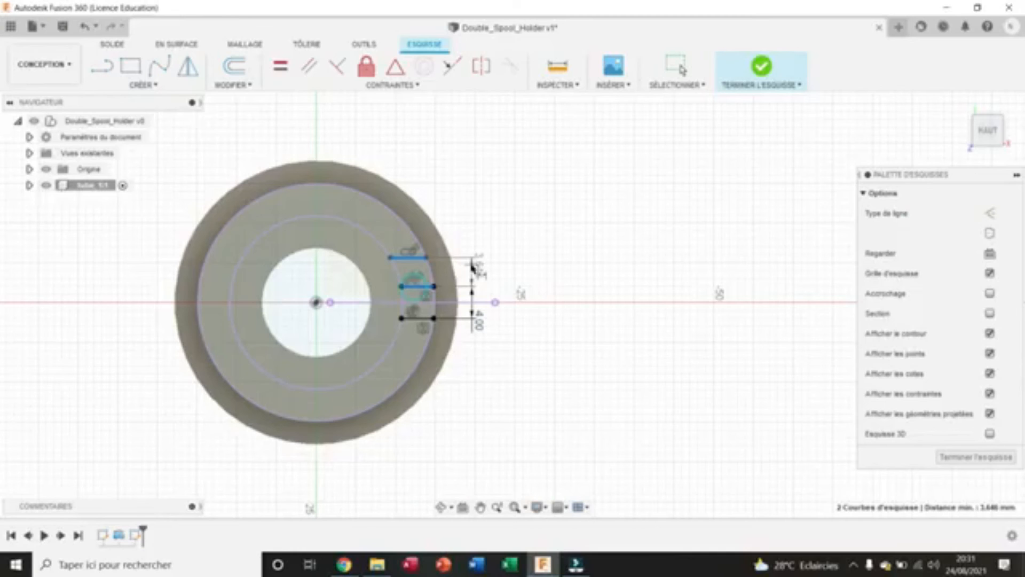
left_click(472, 267)
type("3")
key("Return")
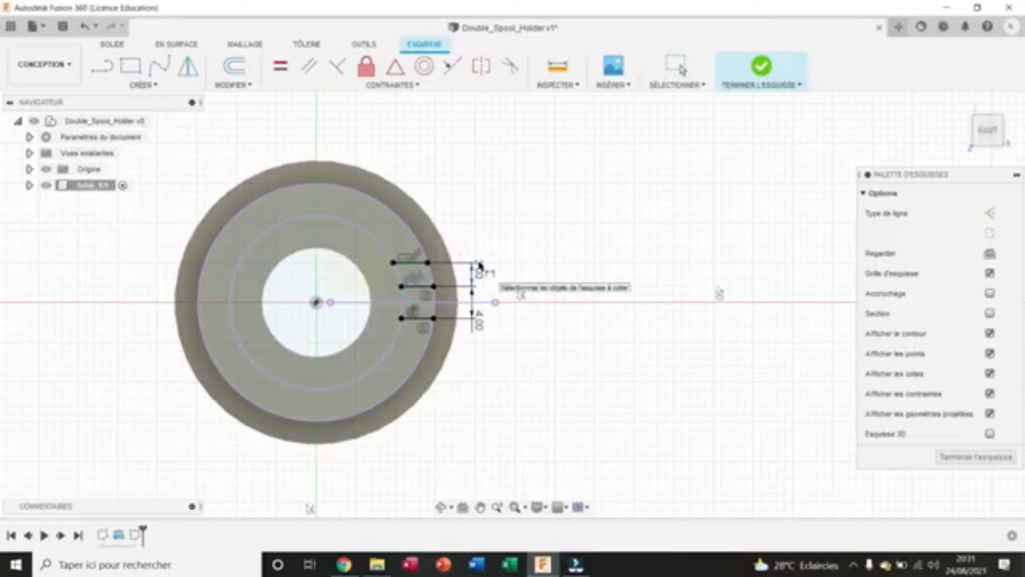
left_click(770, 66)
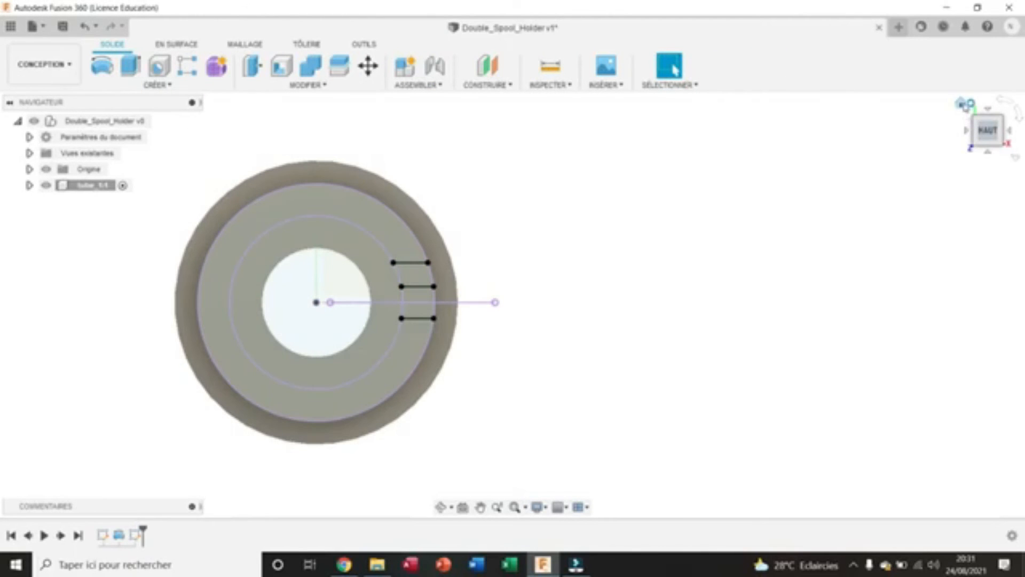
Extrude the region between the two symmetric lines by -4 mm as a cut through the tube's top lip.
left_click(964, 105)
left_click(131, 65)
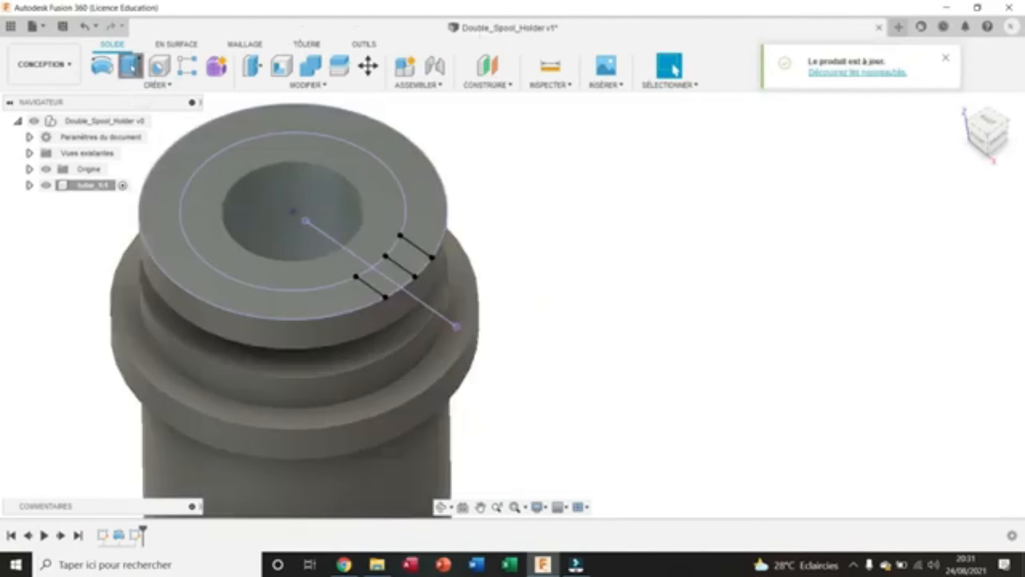
left_click(380, 287)
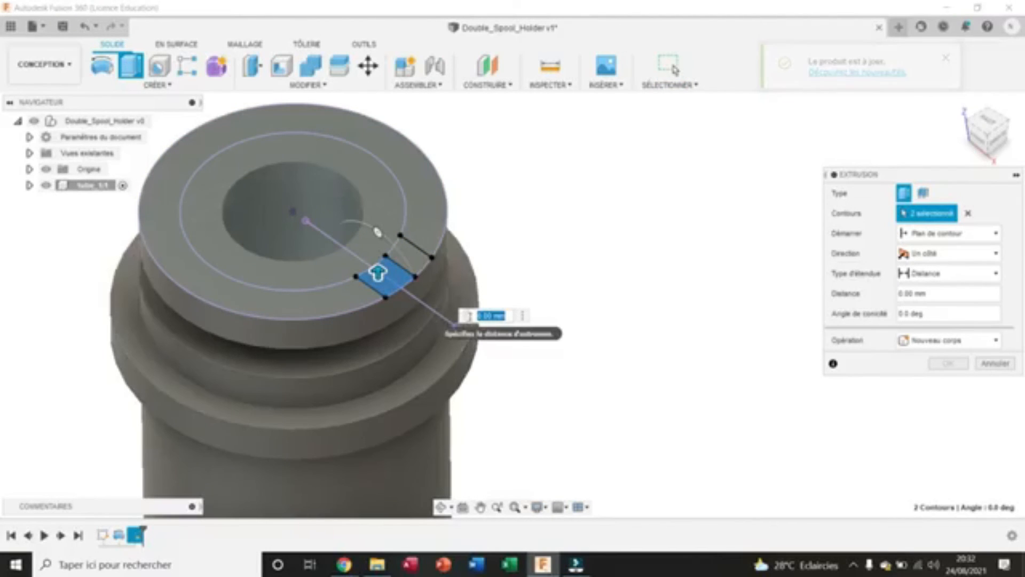
type("-")
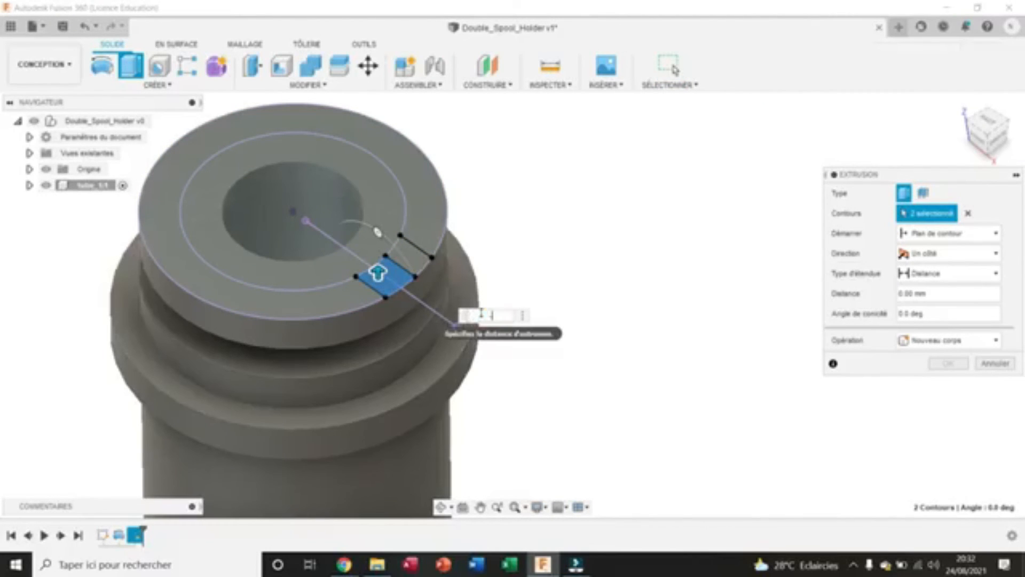
type("4")
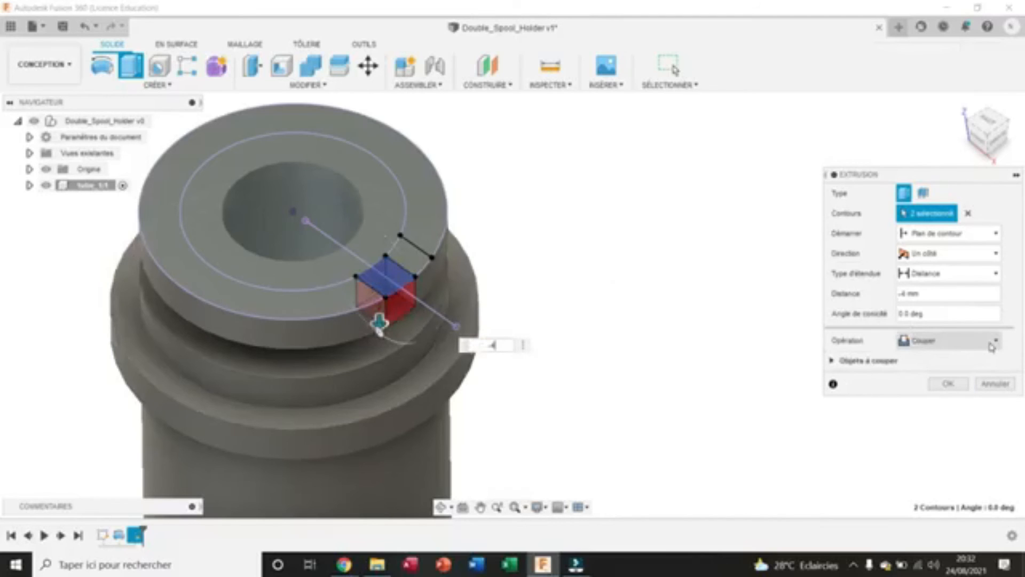
left_click(949, 384)
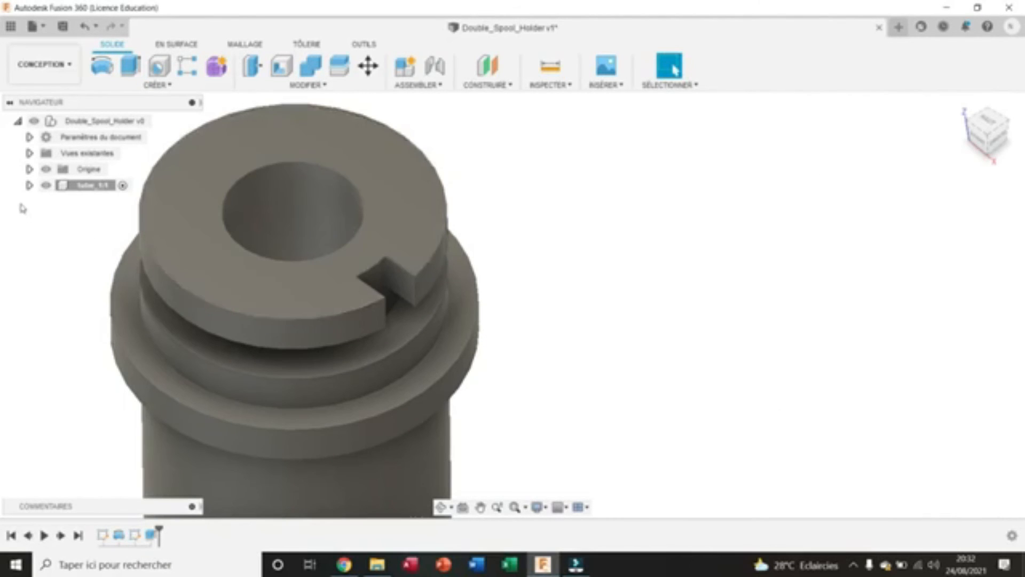
Show the second sketch (Esquisse2) containing the notch regions.
left_click(29, 186)
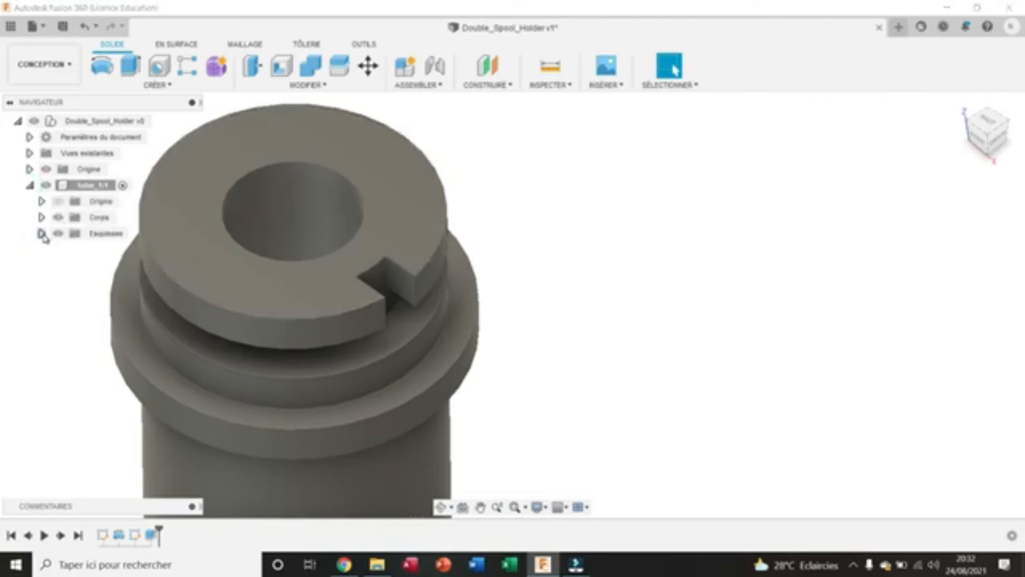
left_click(42, 233)
left_click(70, 266)
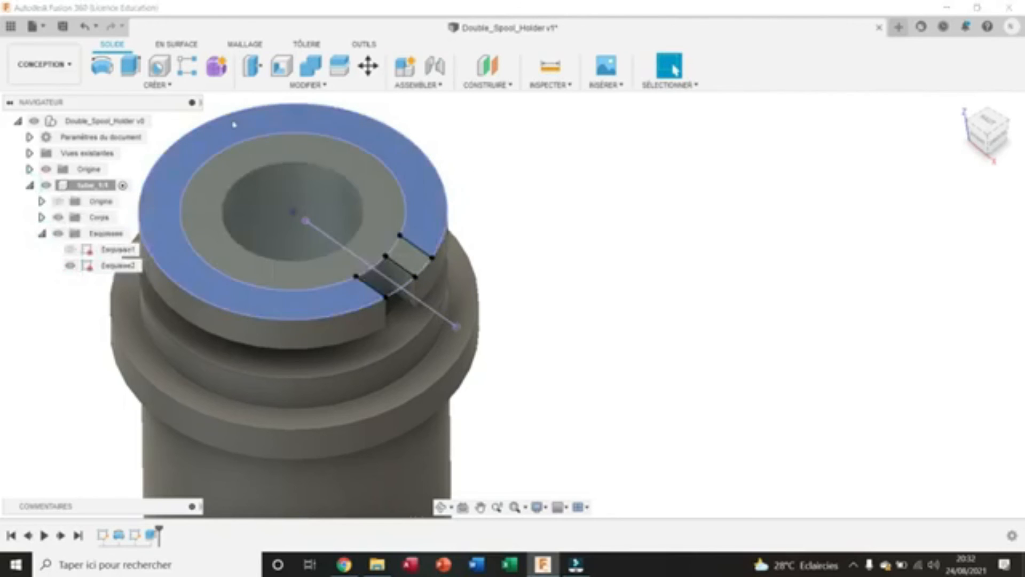
Extrude the region beside the notch as a cut down to the groove's lower face, then hide the sketches.
left_click(130, 65)
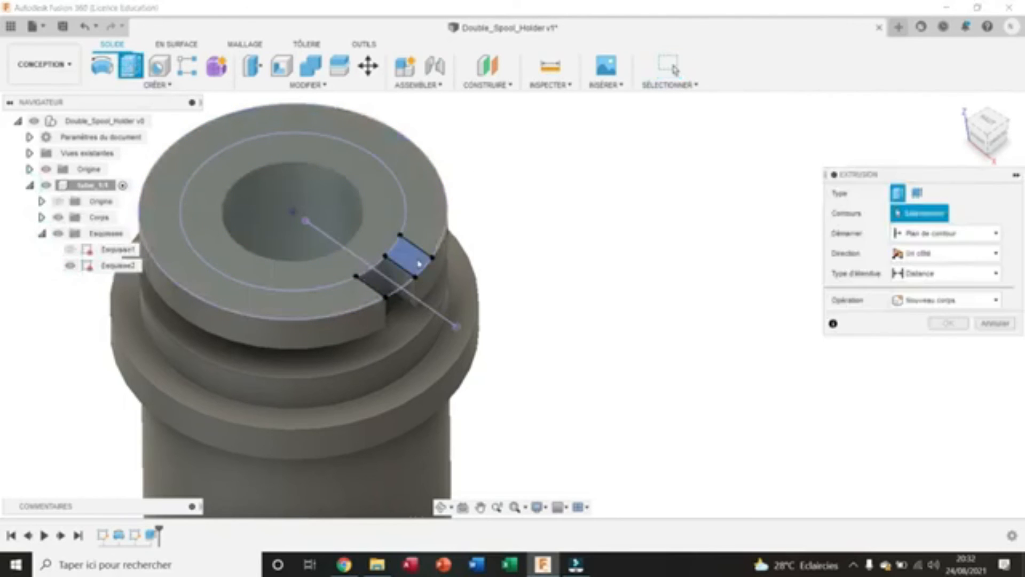
left_click(419, 263)
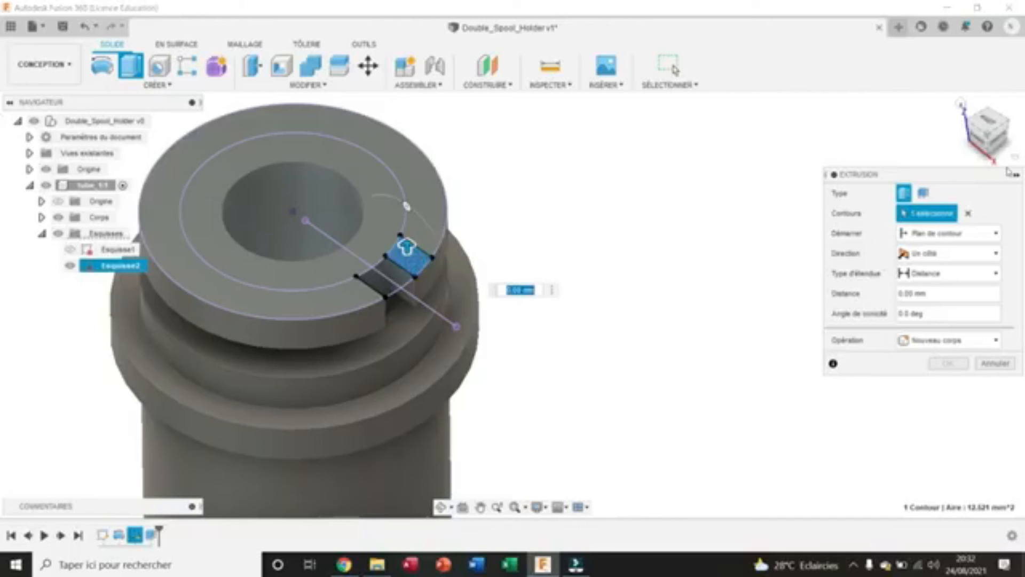
left_click(956, 273)
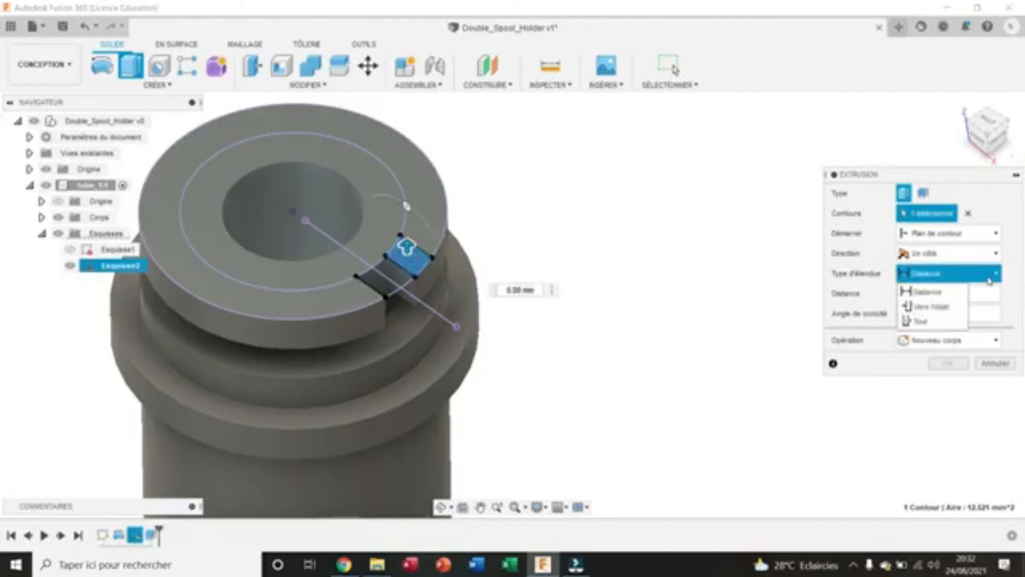
left_click(948, 311)
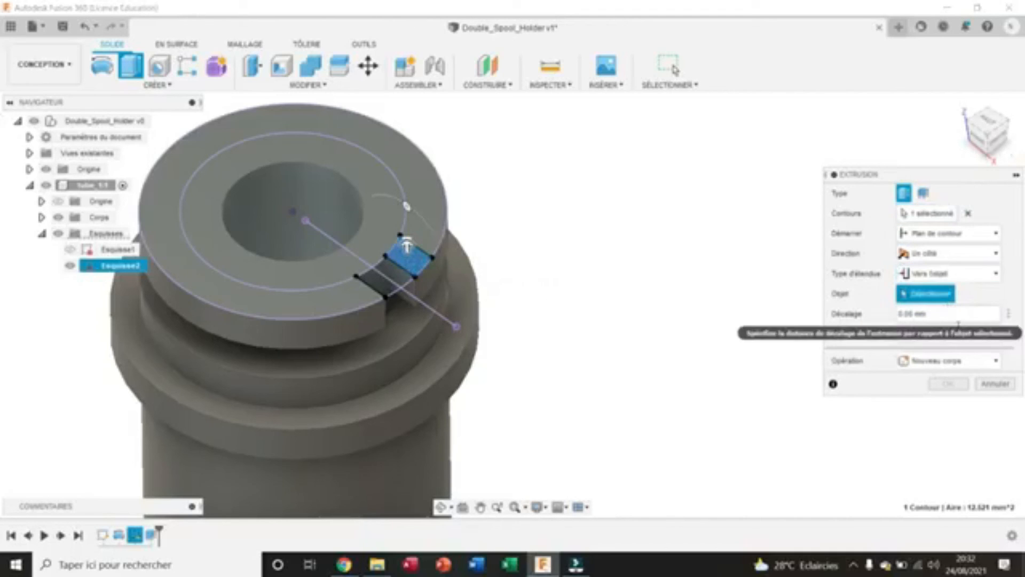
left_click(408, 326)
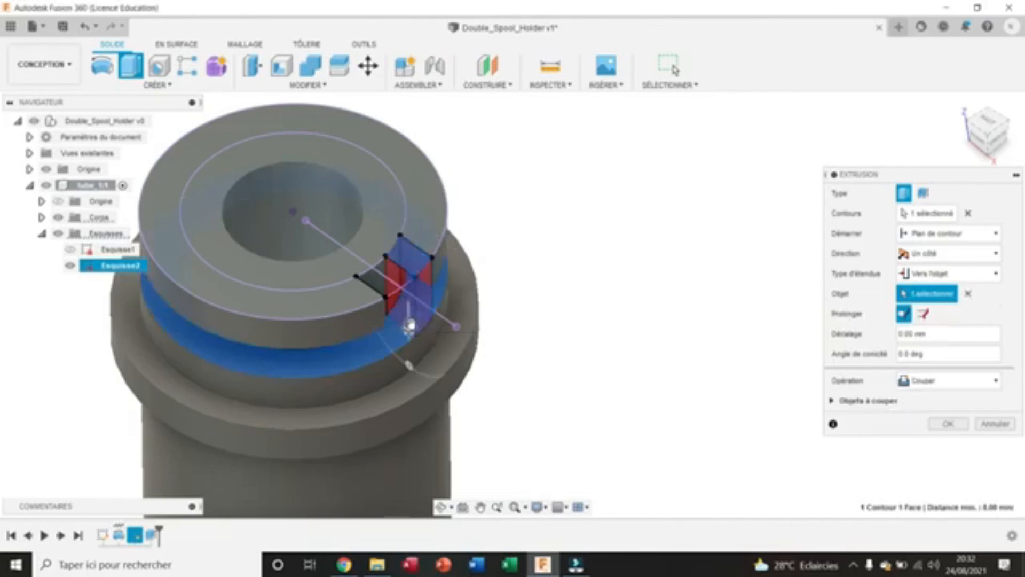
left_click(995, 381)
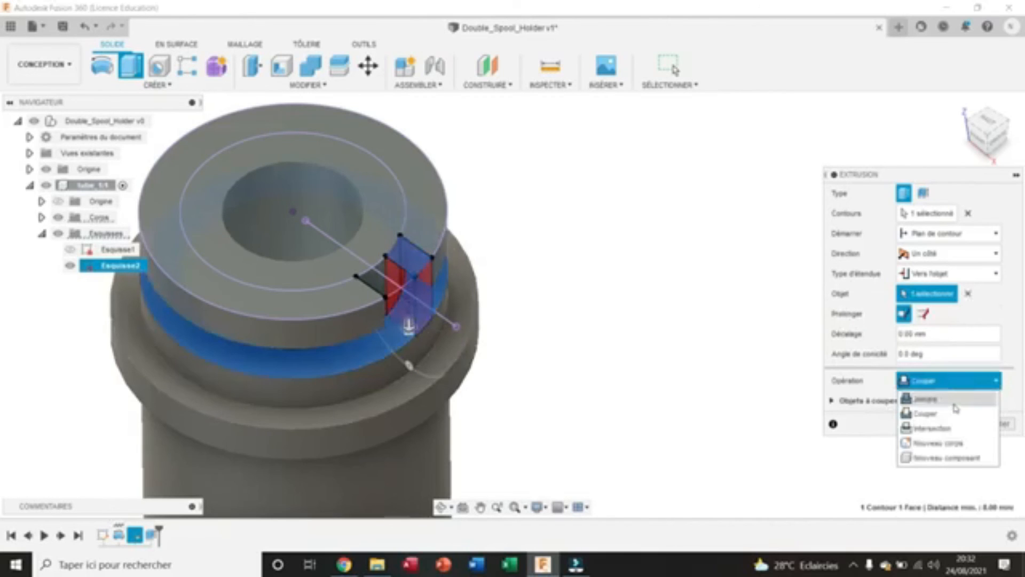
left_click(940, 399)
left_click(953, 405)
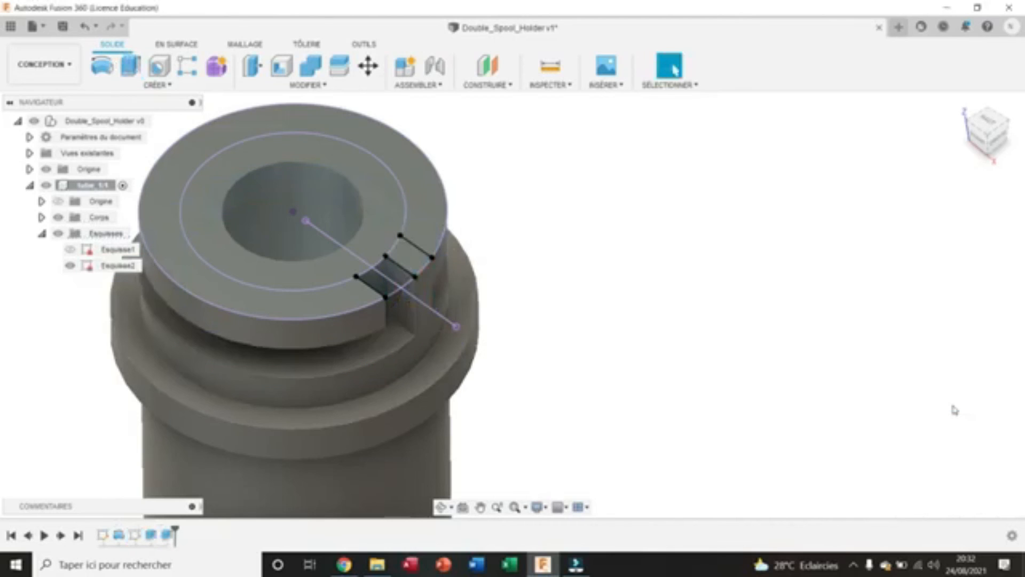
left_click(56, 233)
Start a circular pattern of type Fonctions with the two notch cut extrusions as its objects.
middle_click_drag(513, 304, 512, 305, "shift")
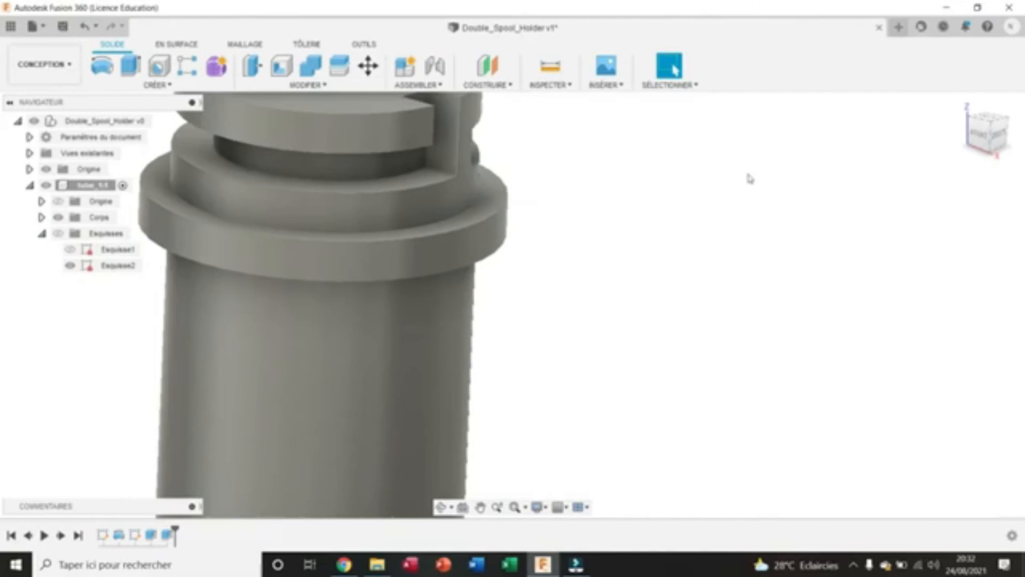
left_click(144, 85)
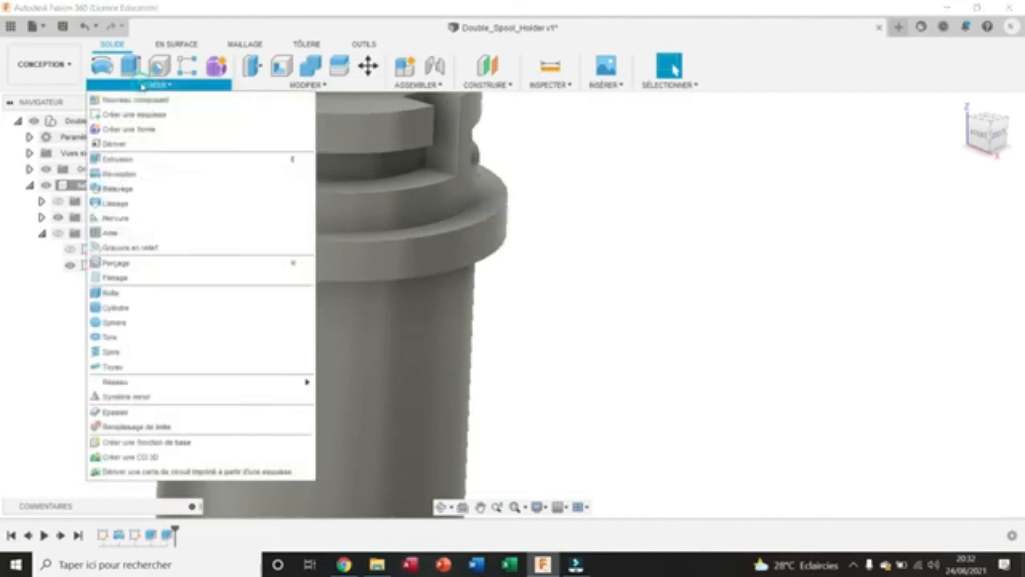
mouse_move(289, 383)
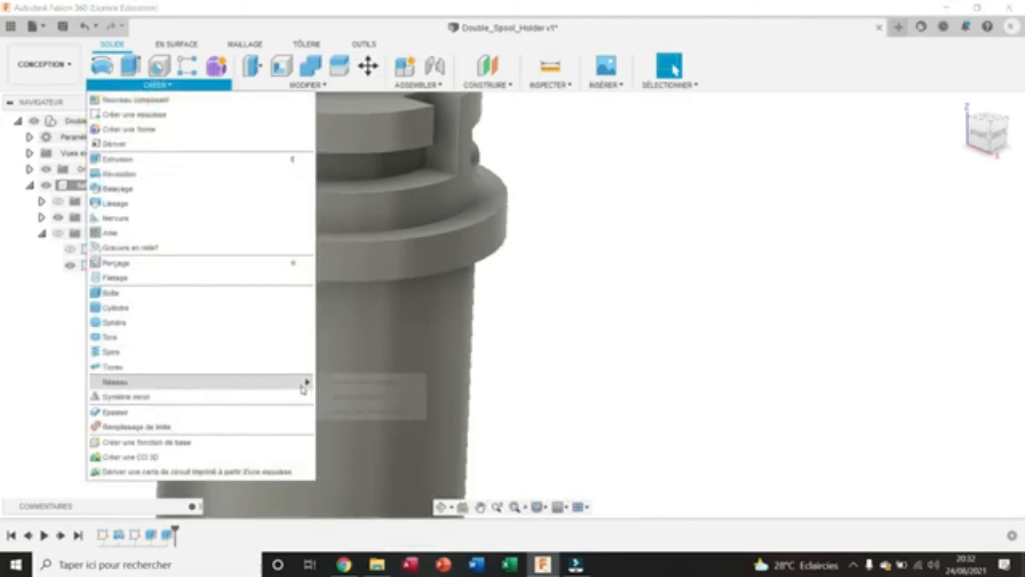
left_click(351, 397)
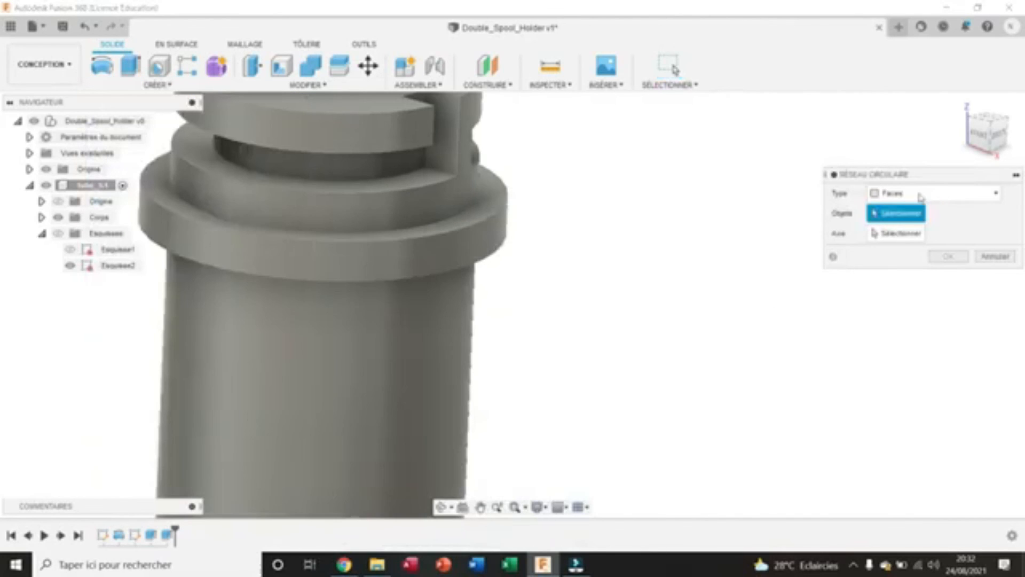
left_click(940, 193)
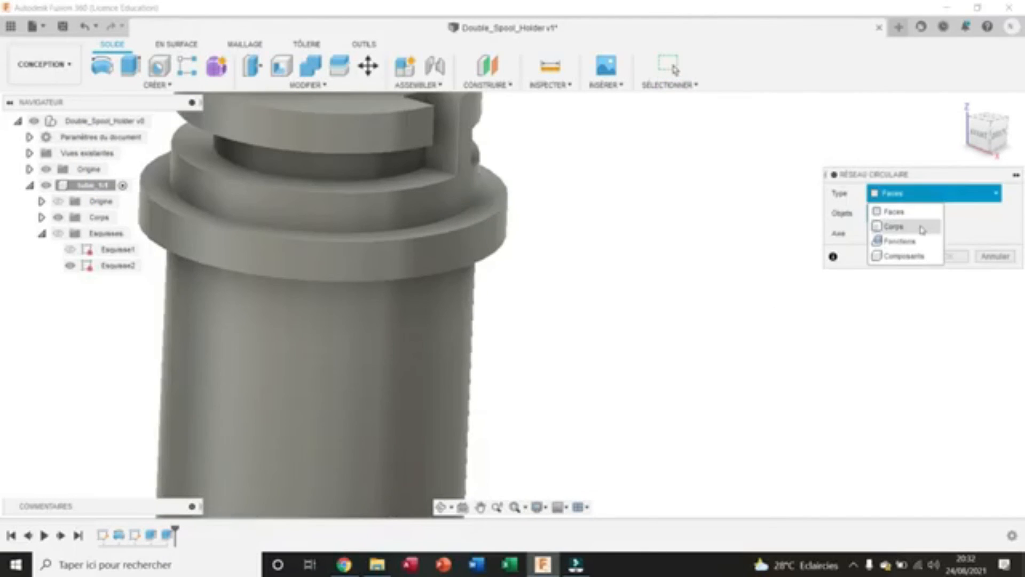
left_click(910, 241)
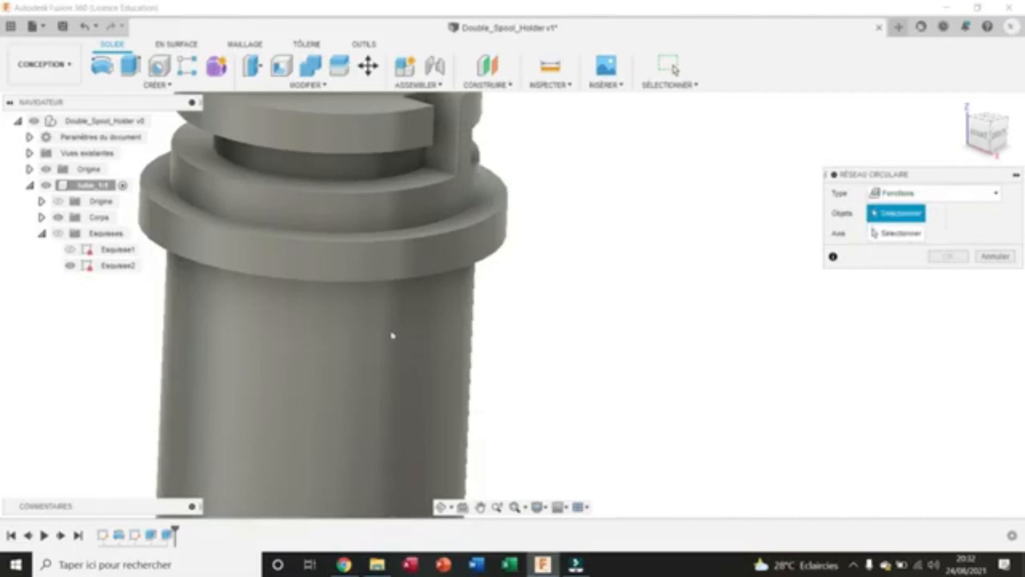
left_click(171, 537)
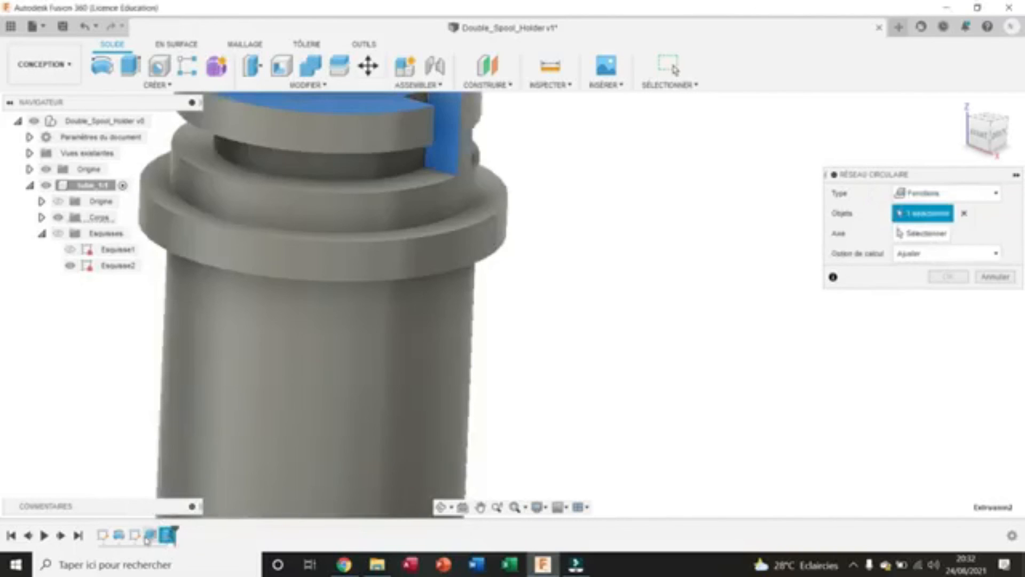
left_click(151, 536)
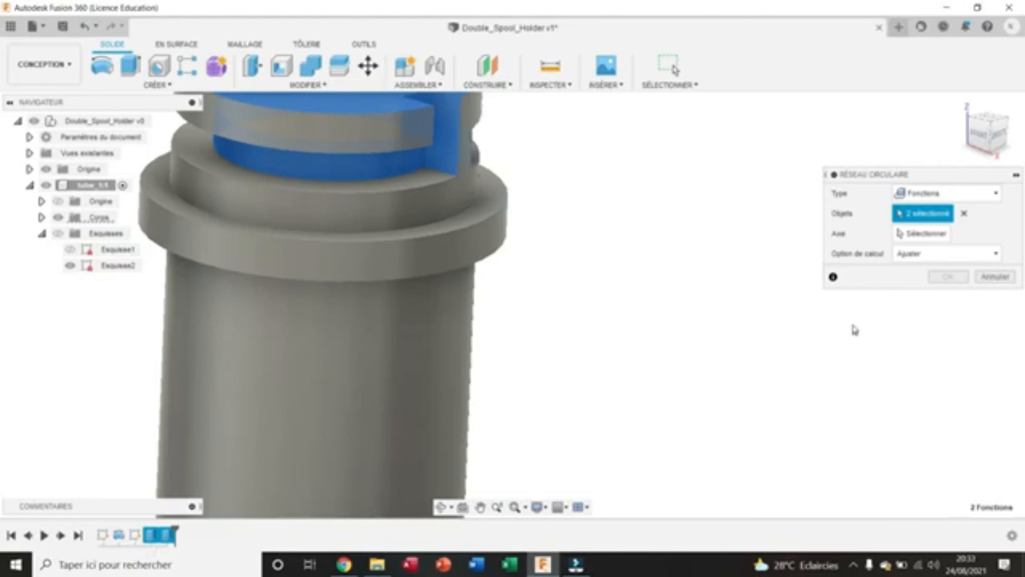
Pattern the selected cuts around the tube's central bore axis with a quantity of 2.
left_click_drag(976, 151, 973, 160)
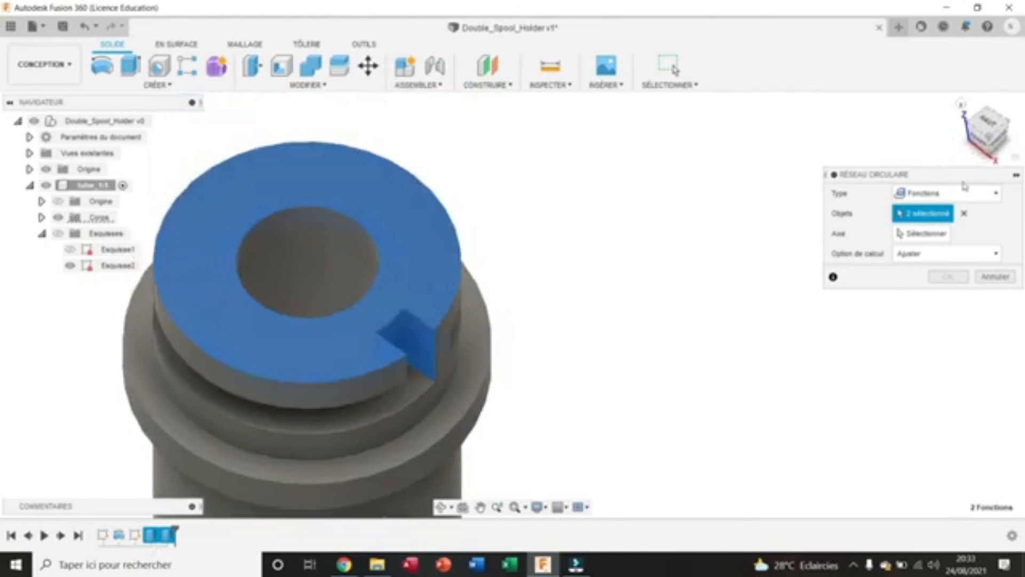
left_click(930, 235)
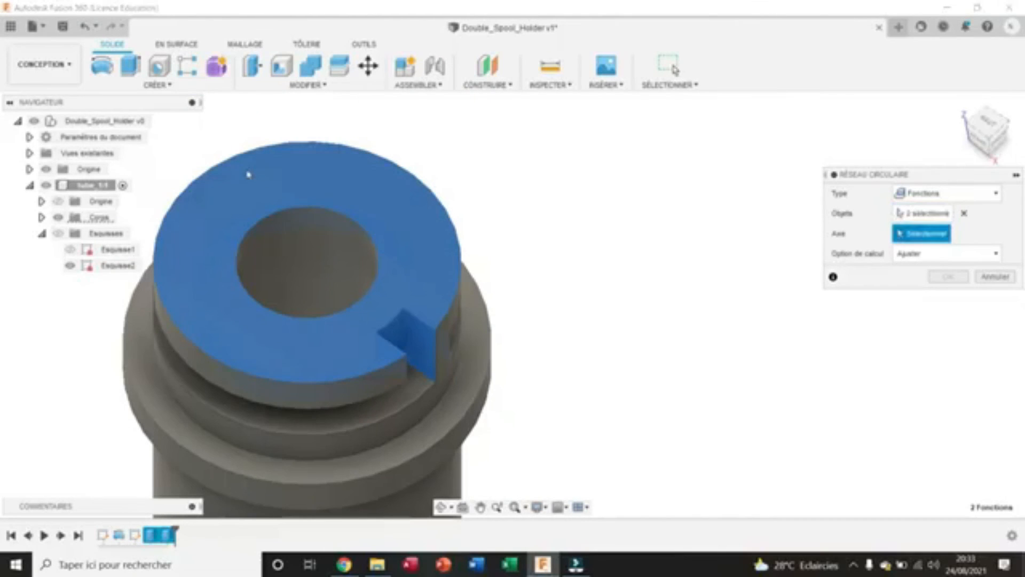
left_click(318, 237)
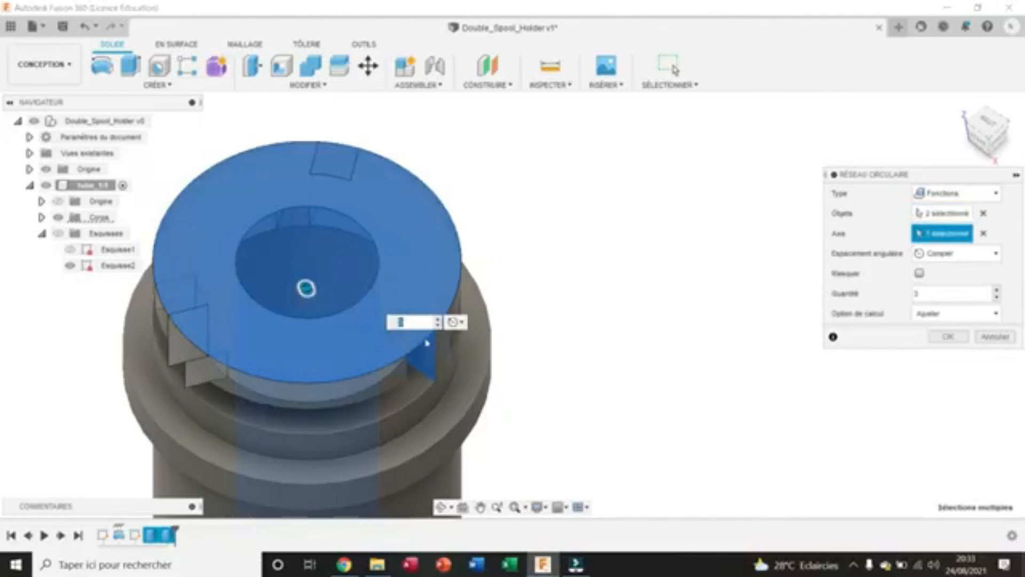
left_click(437, 325)
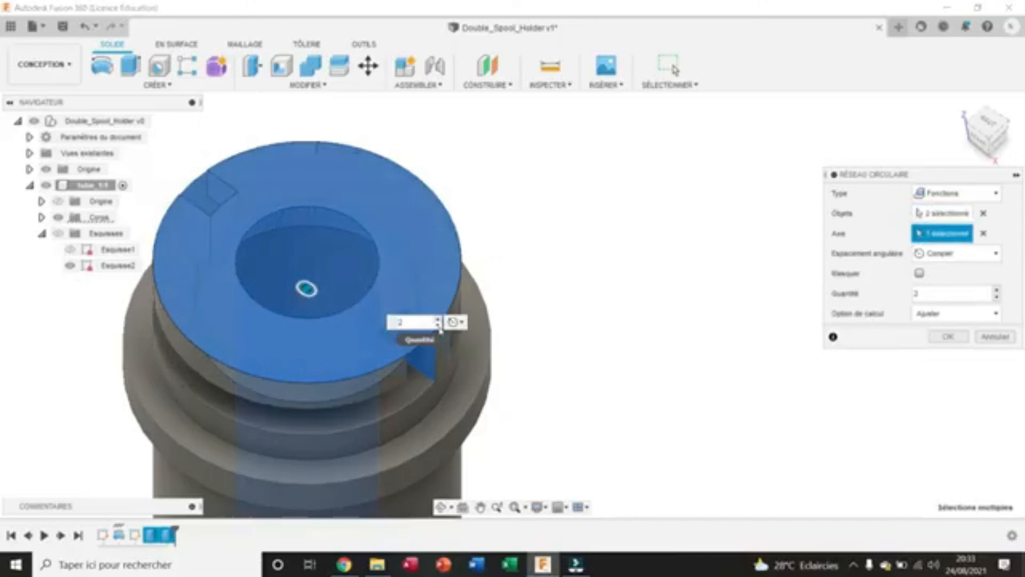
left_click(949, 337)
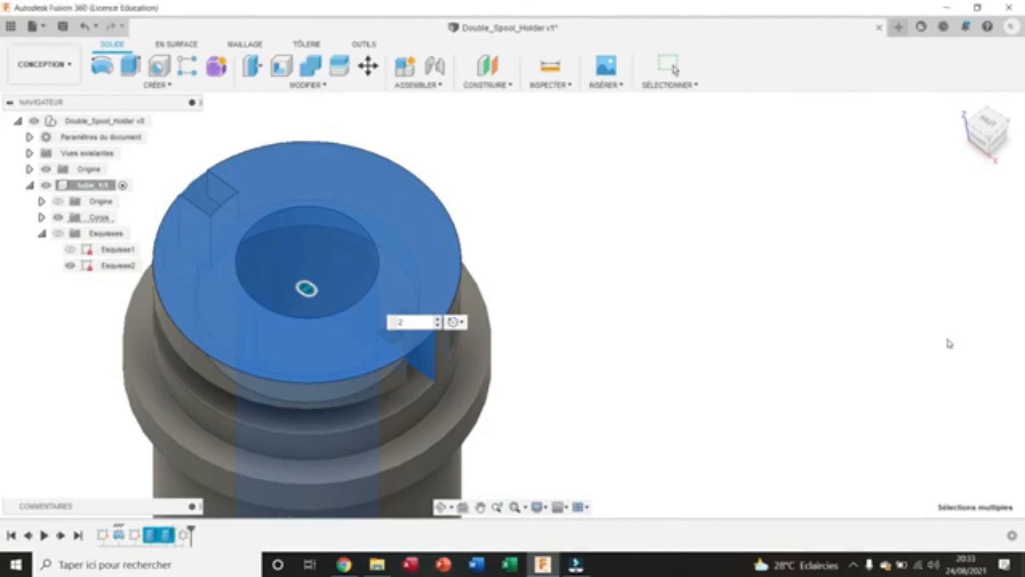
Chamfer the two outer edges of the tube's top lip with an equal distance of 1 mm.
scroll(784, 353, "down", 3)
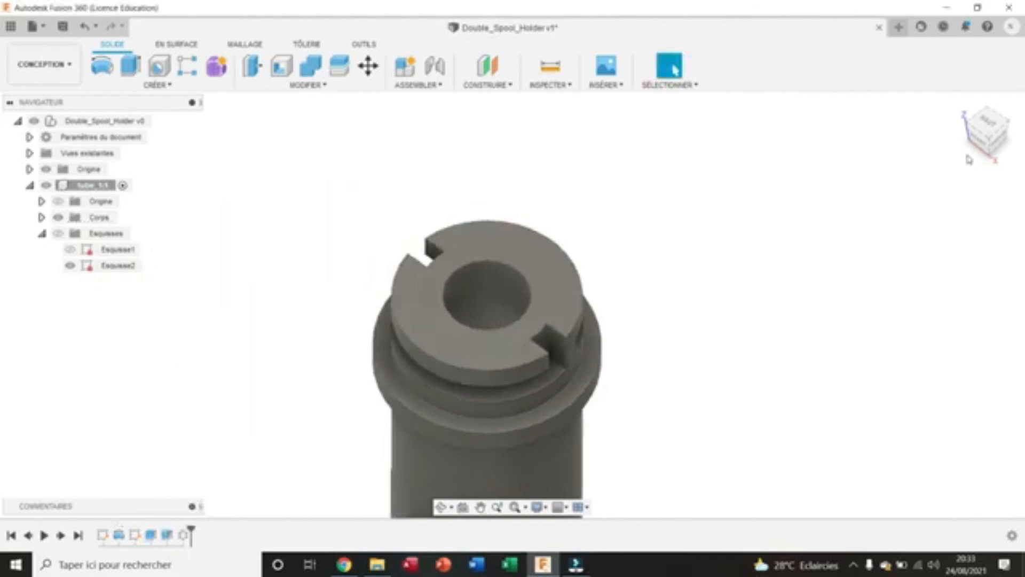
mouse_move(983, 136)
left_mouse_down()
mouse_move(989, 103)
mouse_move(981, 143)
left_mouse_up()
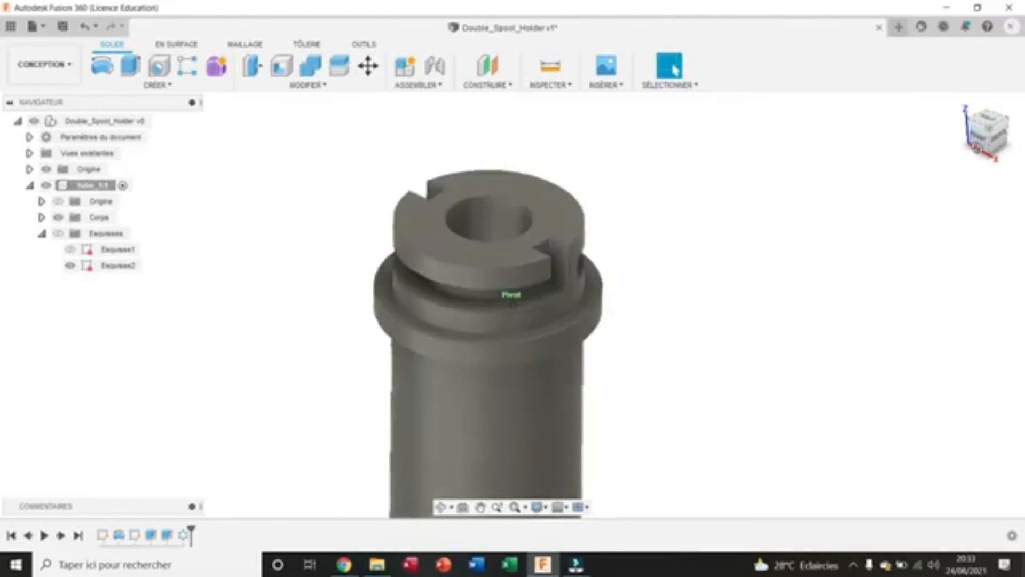
left_click(313, 85)
left_click(277, 130)
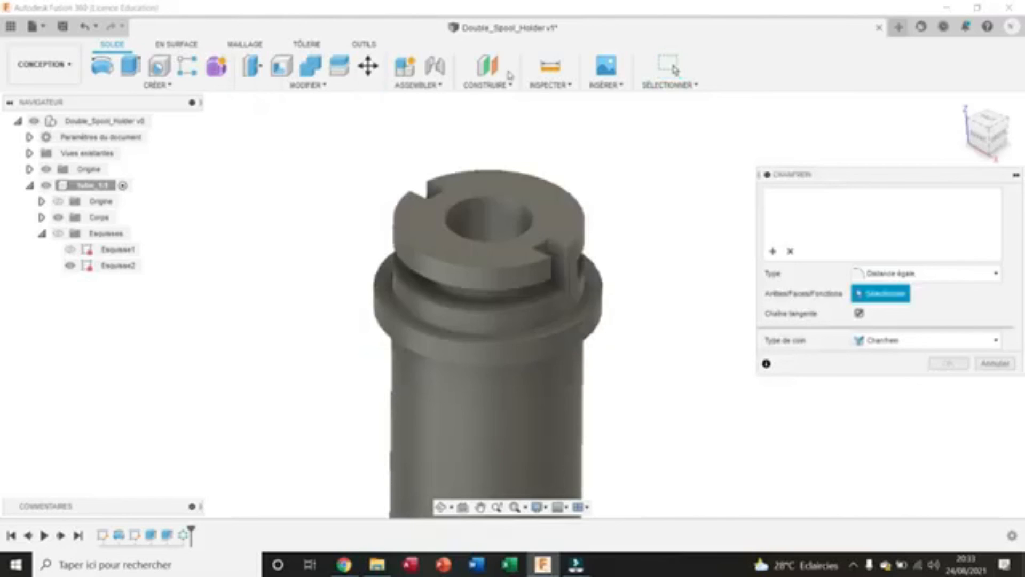
left_click(410, 257)
left_click(542, 169)
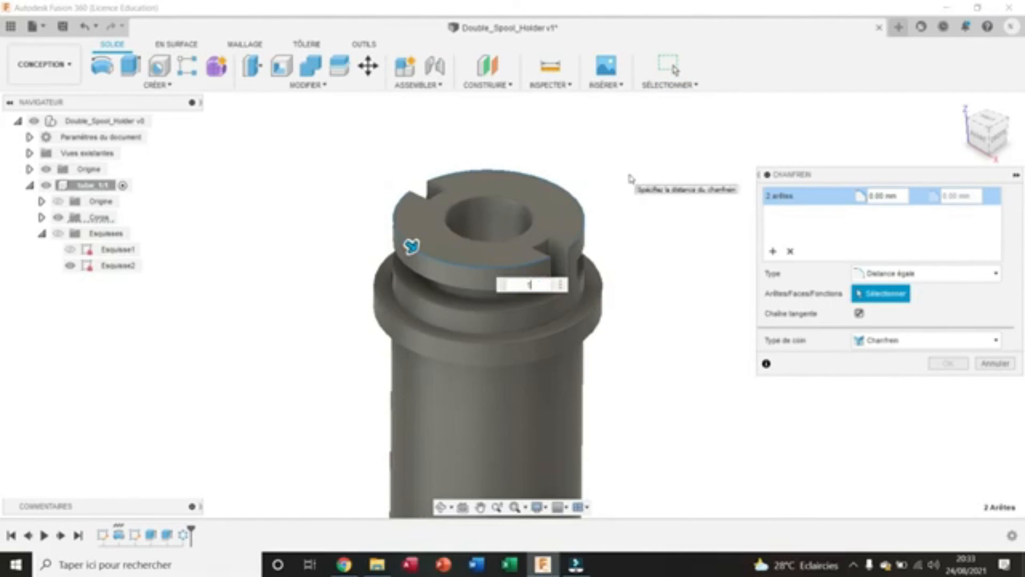
left_click(941, 367)
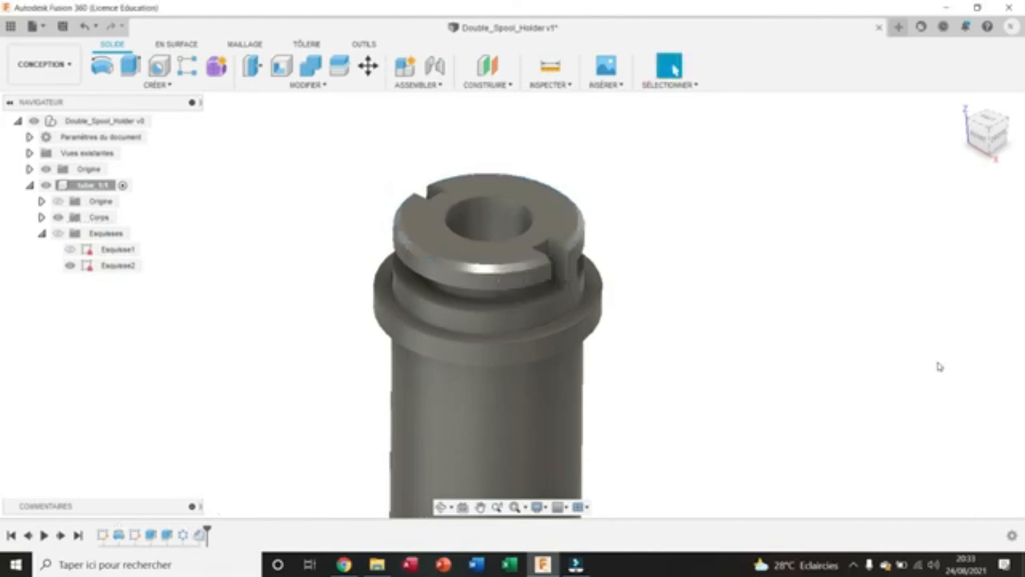
Fillet the edges around the upper collar and the edge where the tube meets the base flange with a 1 mm radius.
left_click(315, 86)
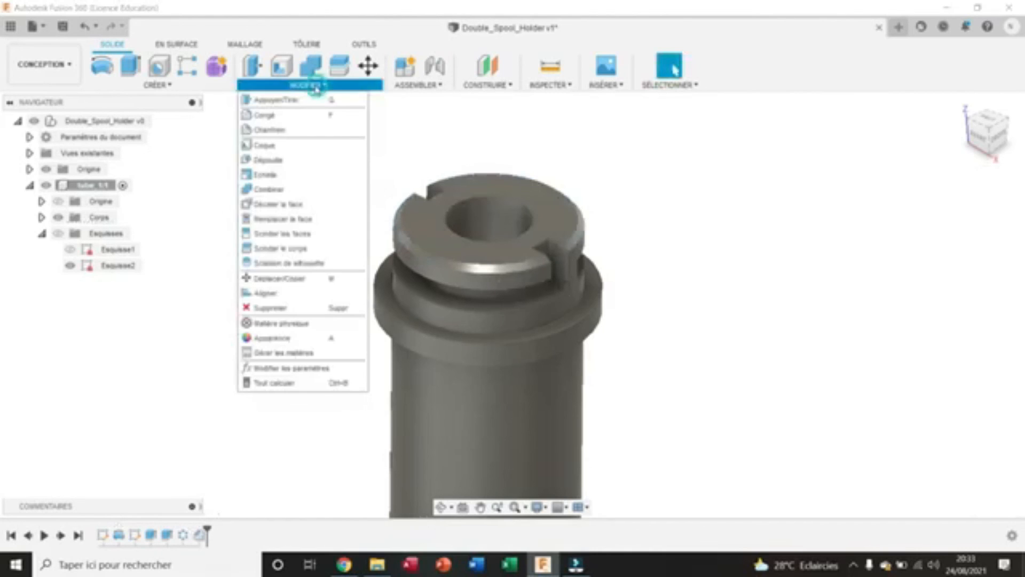
left_click(281, 115)
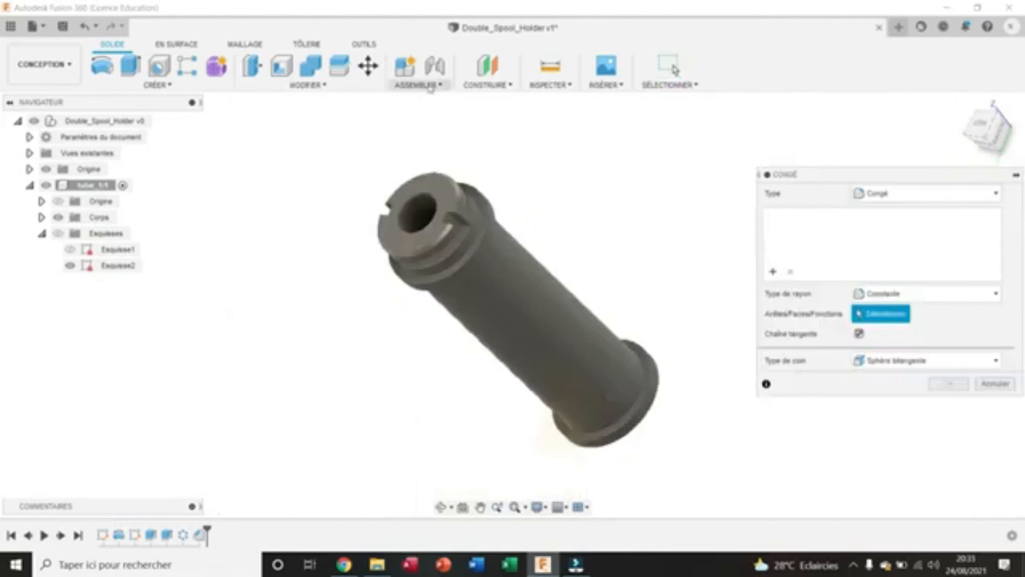
left_click(474, 241)
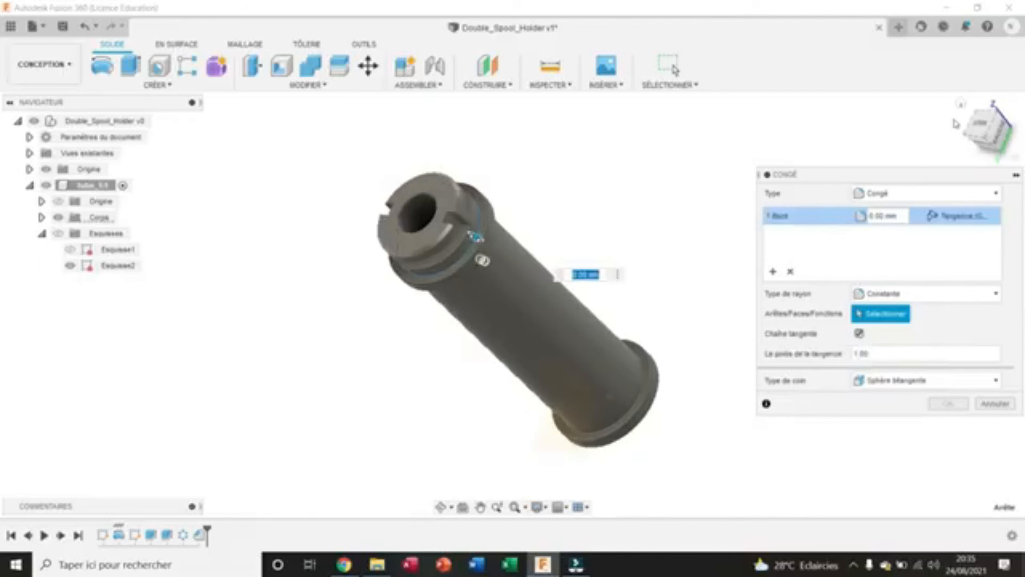
middle_click_drag(474, 237, 419, 213, "shift")
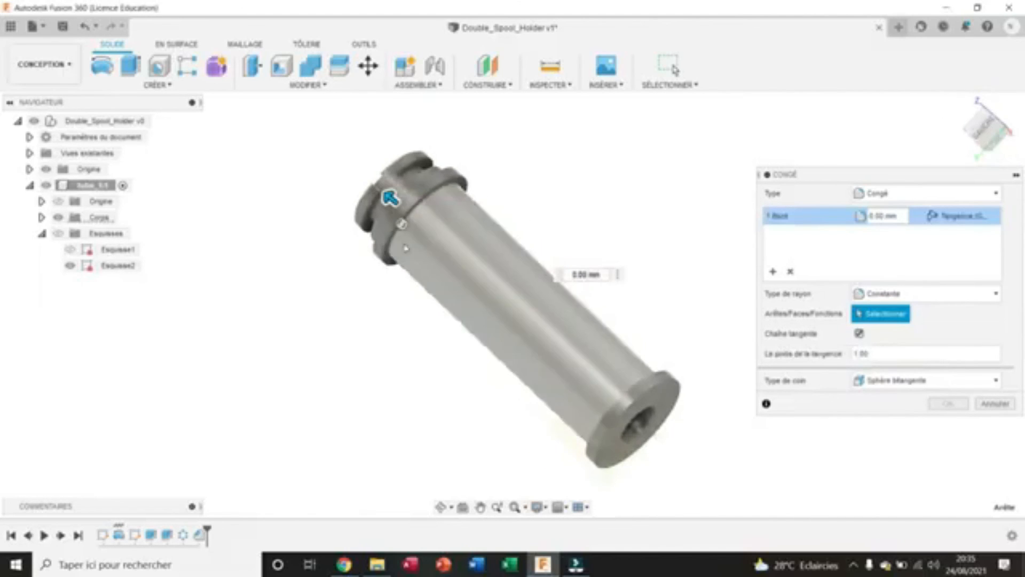
left_click(421, 209)
left_click_drag(986, 128, 1005, 150)
middle_click_drag(513, 303, 620, 383, "shift")
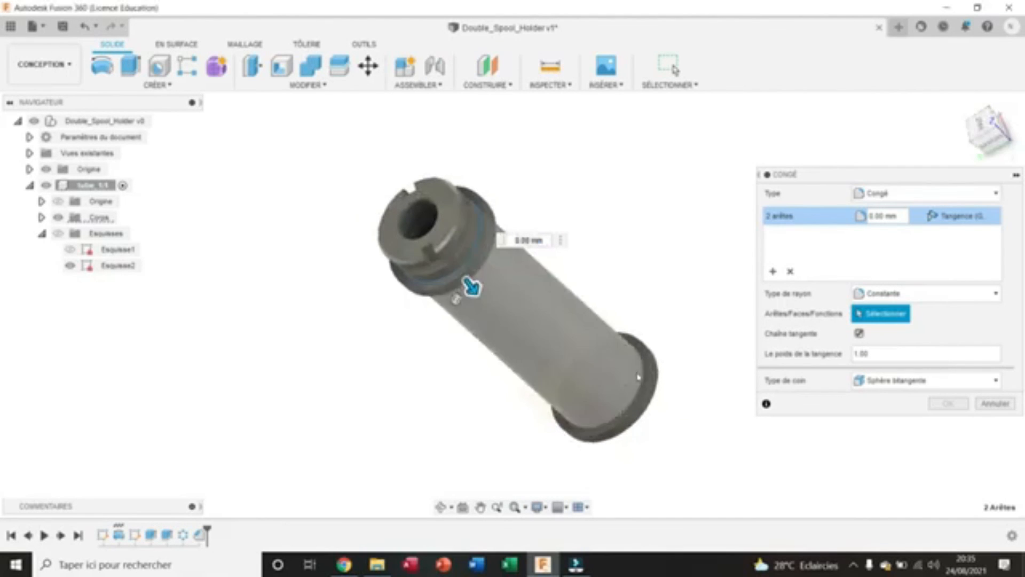
left_click(641, 376)
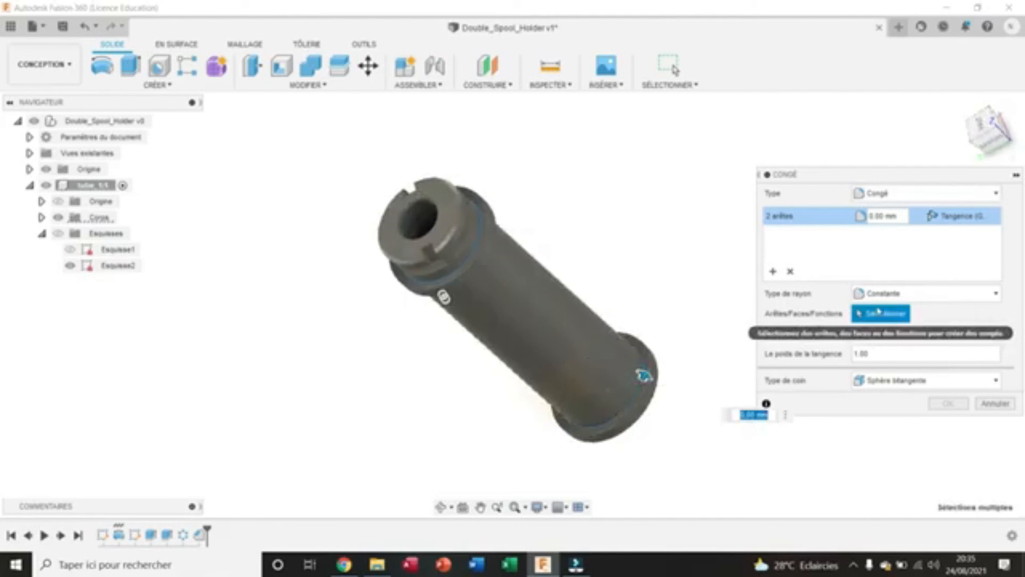
type("1")
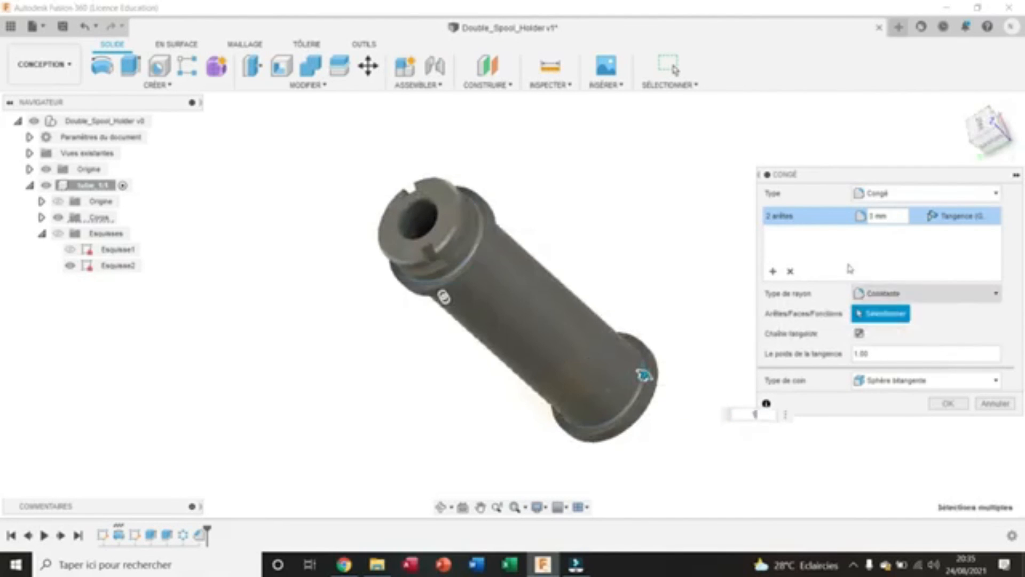
left_click(944, 407)
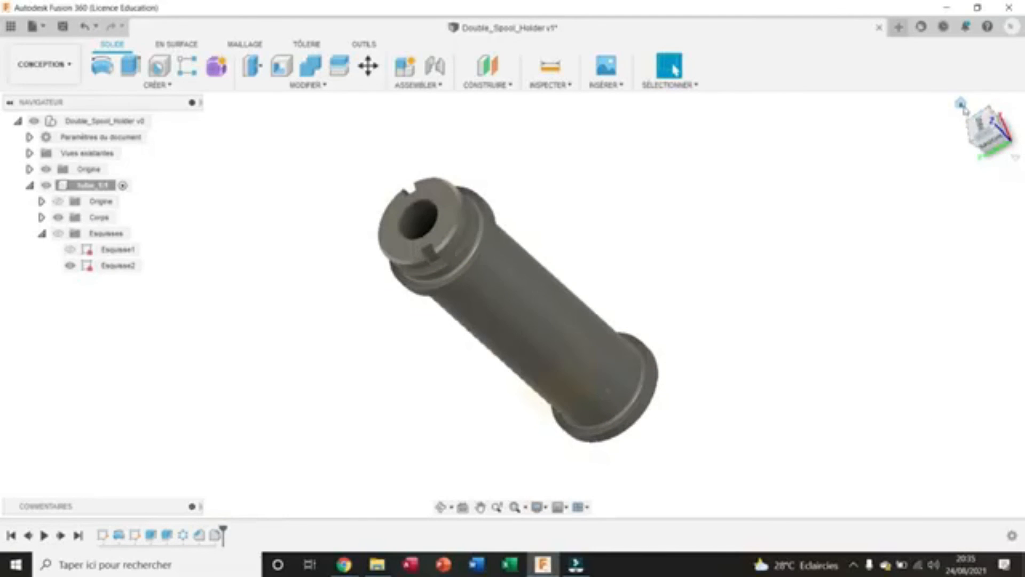
Restore the home view, check the finished tube from the side and save the design as a new version.
left_click(961, 105)
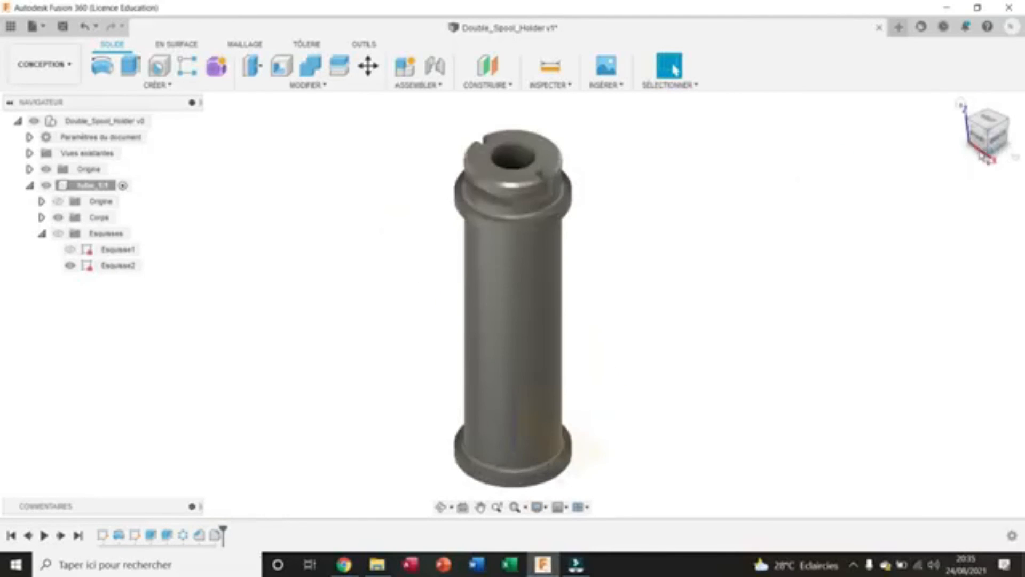
middle_click_drag(512, 303, 558, 307, "shift")
mouse_move(1012, 214)
left_mouse_down()
mouse_move(1007, 179)
mouse_move(998, 220)
left_mouse_up()
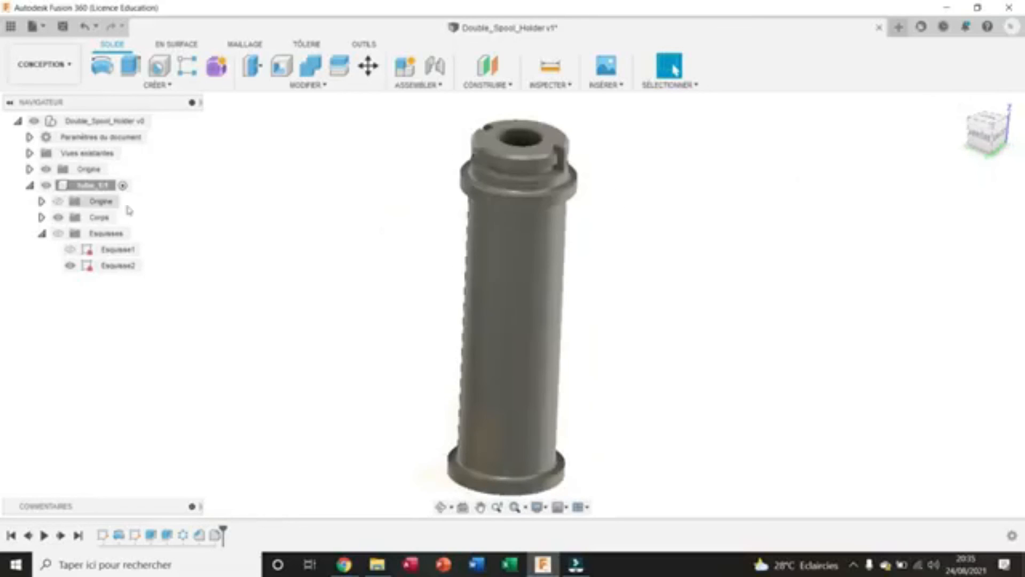
left_click(63, 26)
left_click(516, 313)
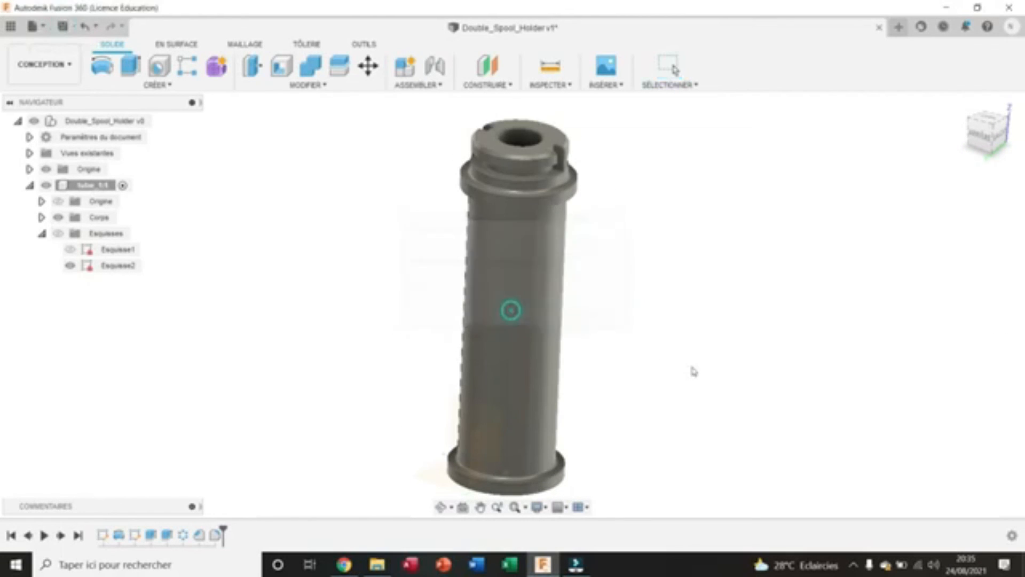